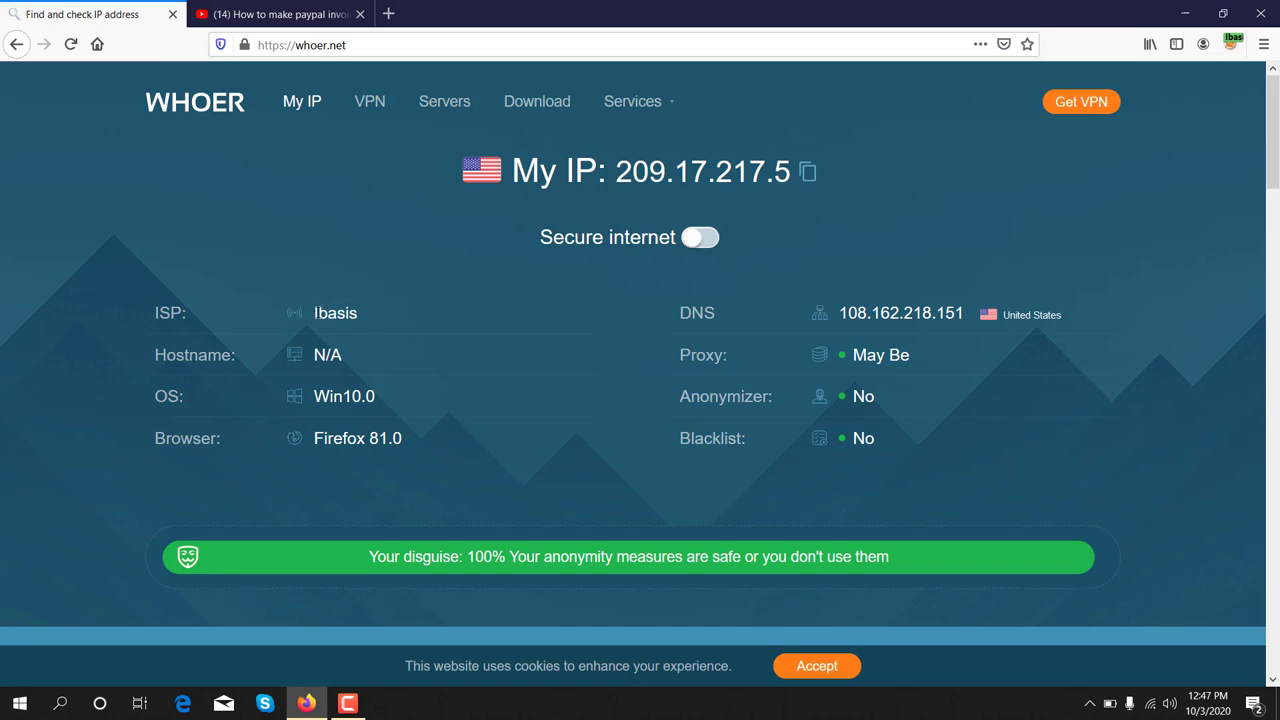
- Switch to the YouTube video page and expand its full description
{"action": "left_click_drag", "start_coordinate": [312, 314], "coordinate": [362, 317]}
{"action": "left_click", "coordinate": [257, 16]}
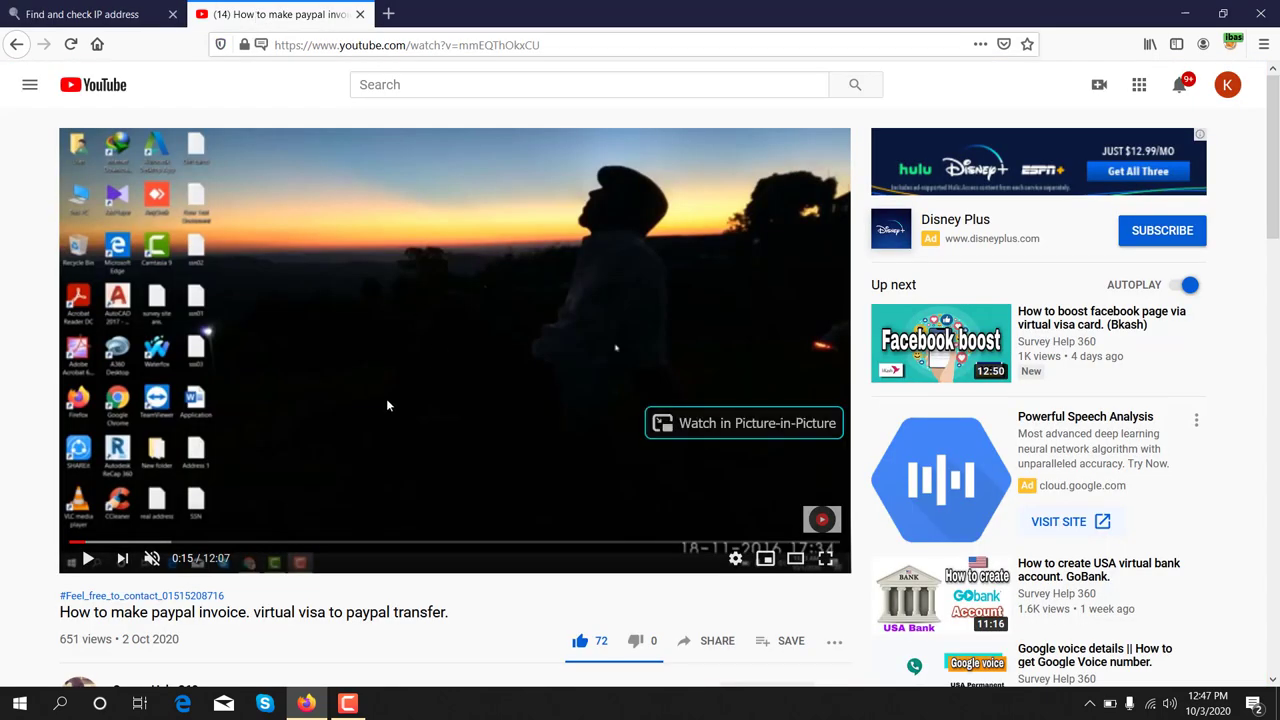
{"action": "scroll", "coordinate": [333, 593], "scroll_direction": "down", "scroll_amount": 5}
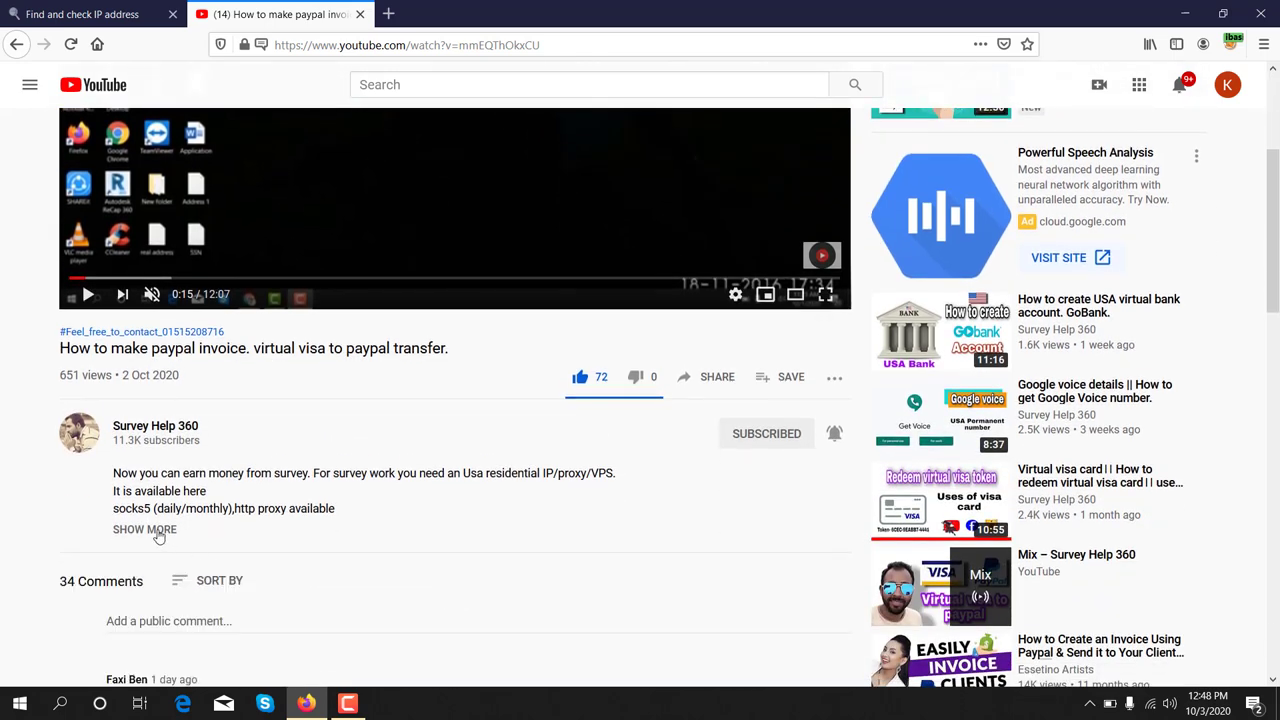
{"action": "left_click", "coordinate": [158, 537]}
- Find the FeaturePoints referral link in the description and follow it
{"action": "scroll", "coordinate": [405, 522], "scroll_direction": "up", "scroll_amount": 2}
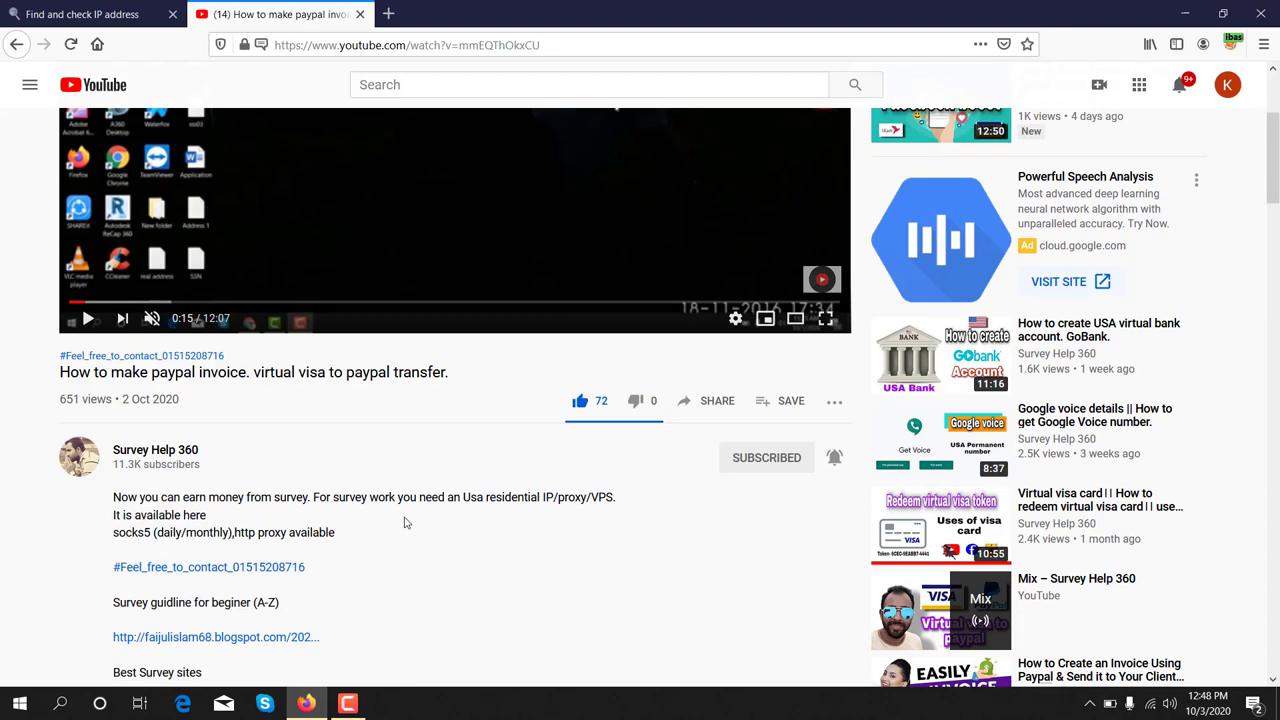
{"action": "scroll", "coordinate": [405, 522], "scroll_direction": "down", "scroll_amount": 5}
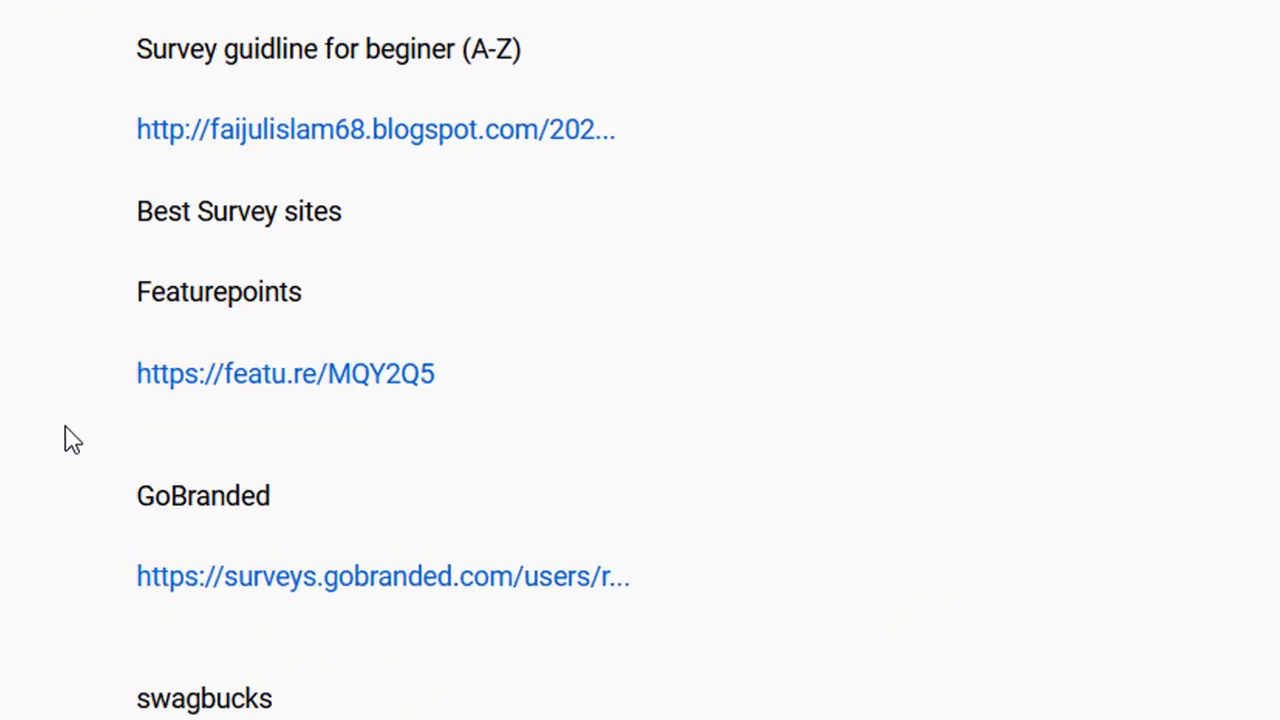
{"action": "left_click_drag", "start_coordinate": [128, 284], "coordinate": [324, 312]}
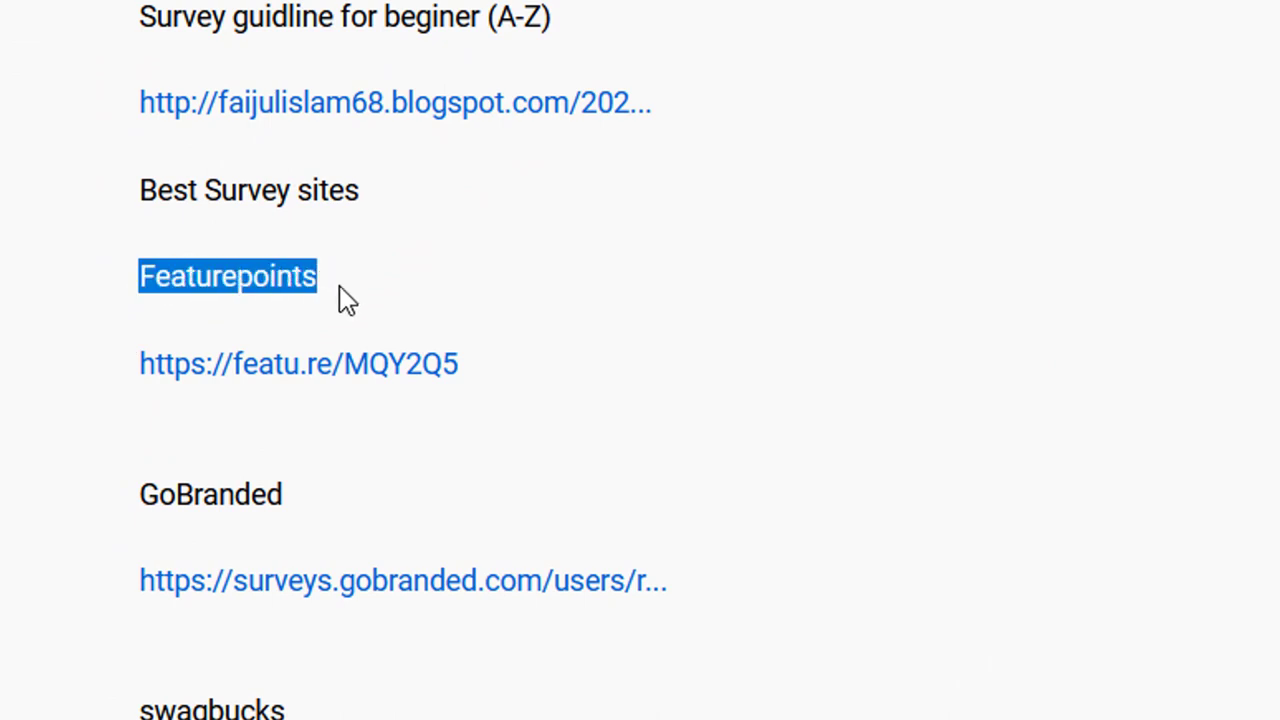
{"action": "left_click", "coordinate": [112, 372]}
{"action": "left_click_drag", "start_coordinate": [144, 378], "coordinate": [480, 366]}
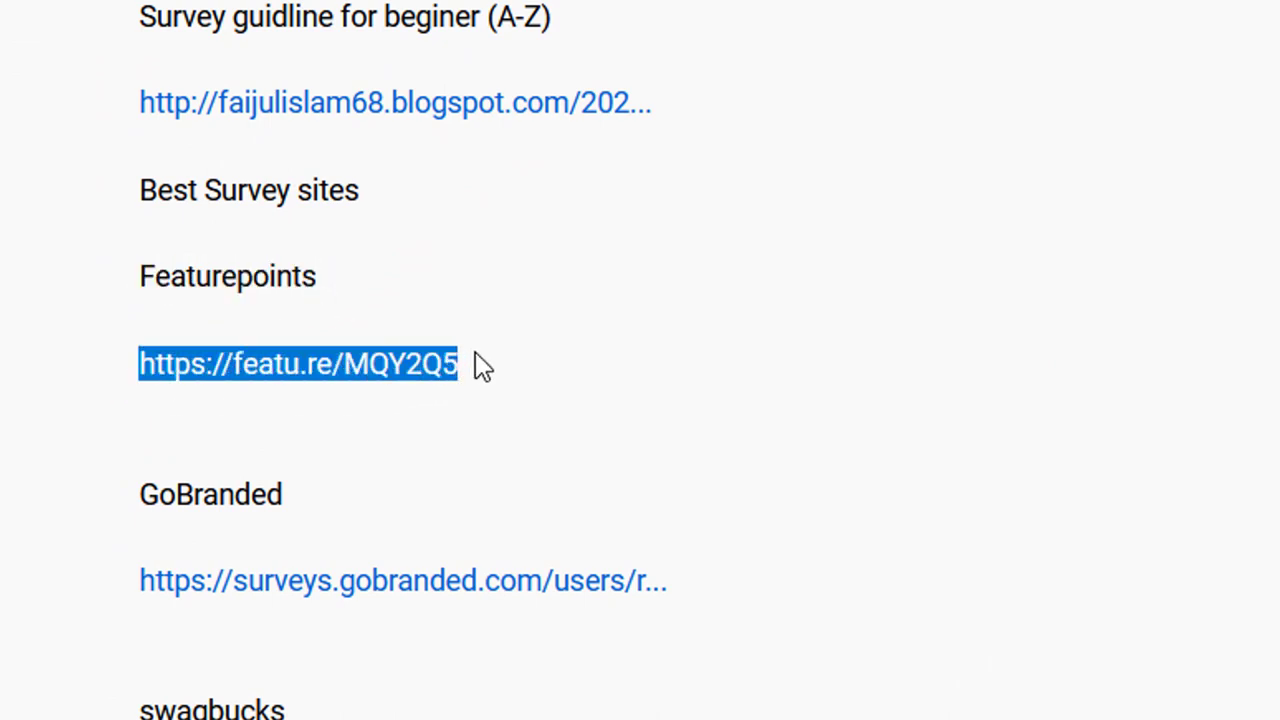
{"action": "left_click", "coordinate": [316, 385]}
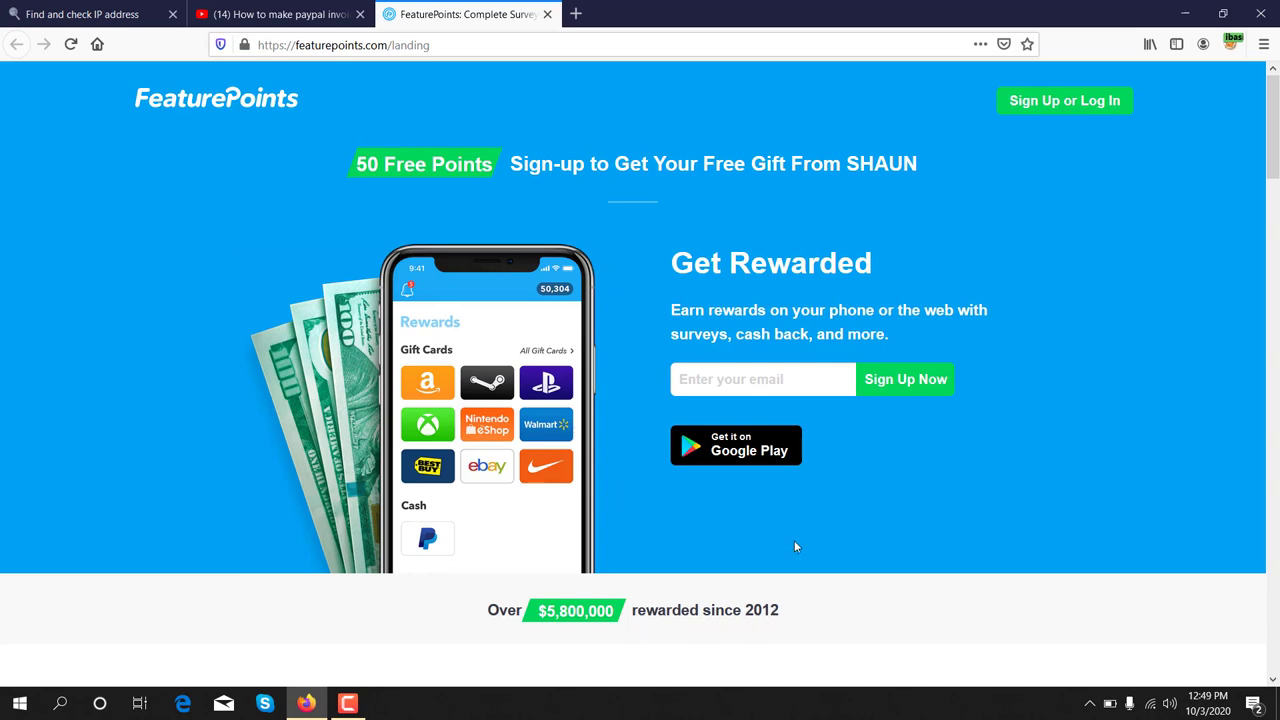
{"action": "scroll", "coordinate": [796, 546], "scroll_direction": "down", "scroll_amount": 5}
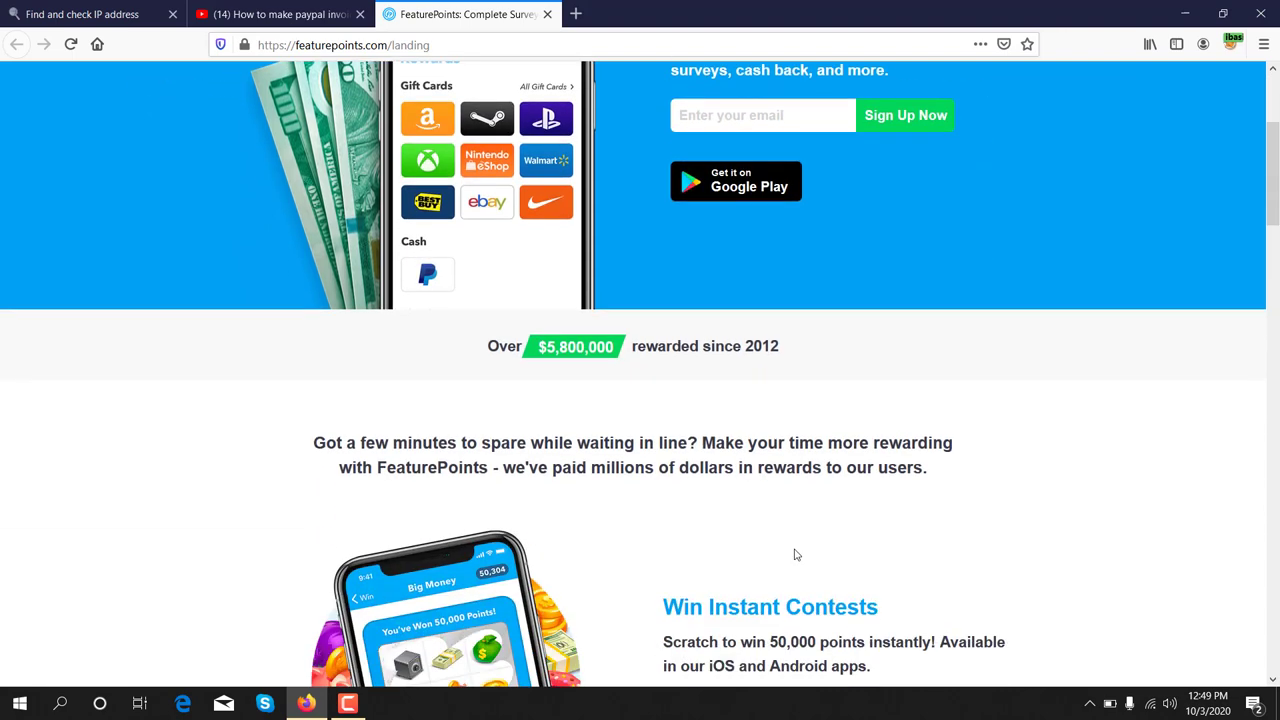
{"action": "scroll", "coordinate": [794, 556], "scroll_direction": "down", "scroll_amount": 5}
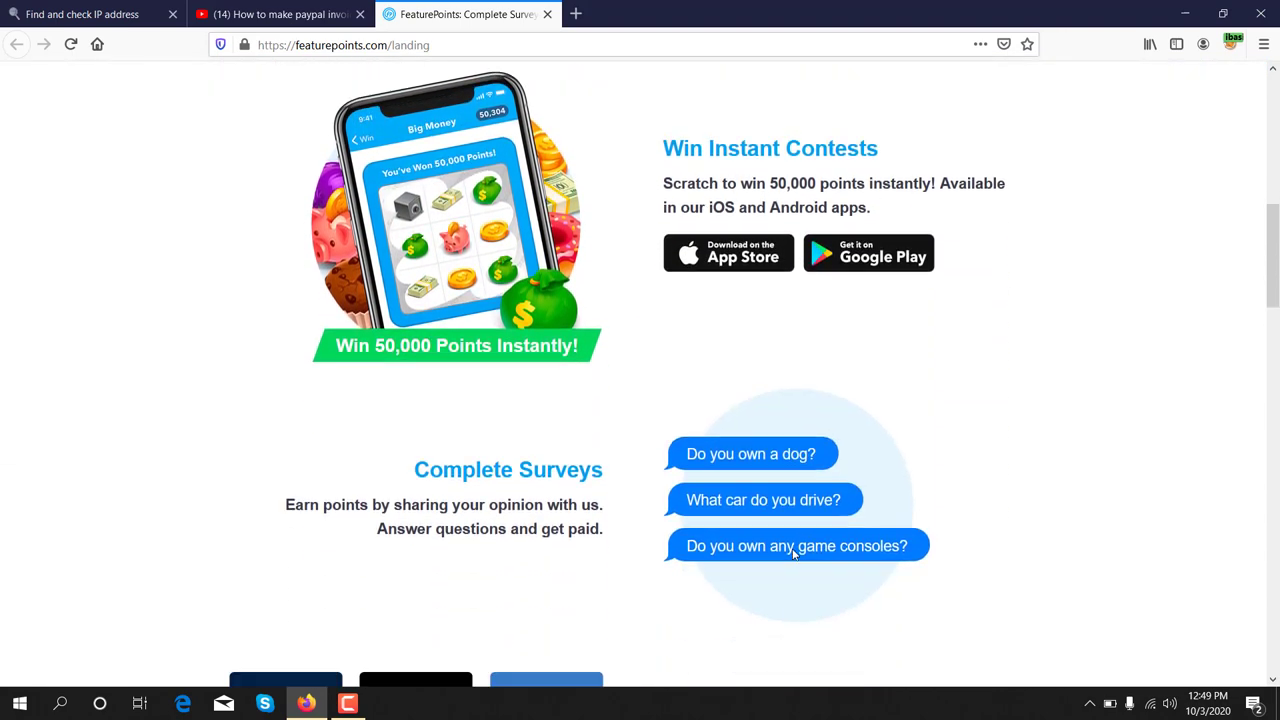
{"action": "scroll", "coordinate": [790, 562], "scroll_direction": "down", "scroll_amount": 5}
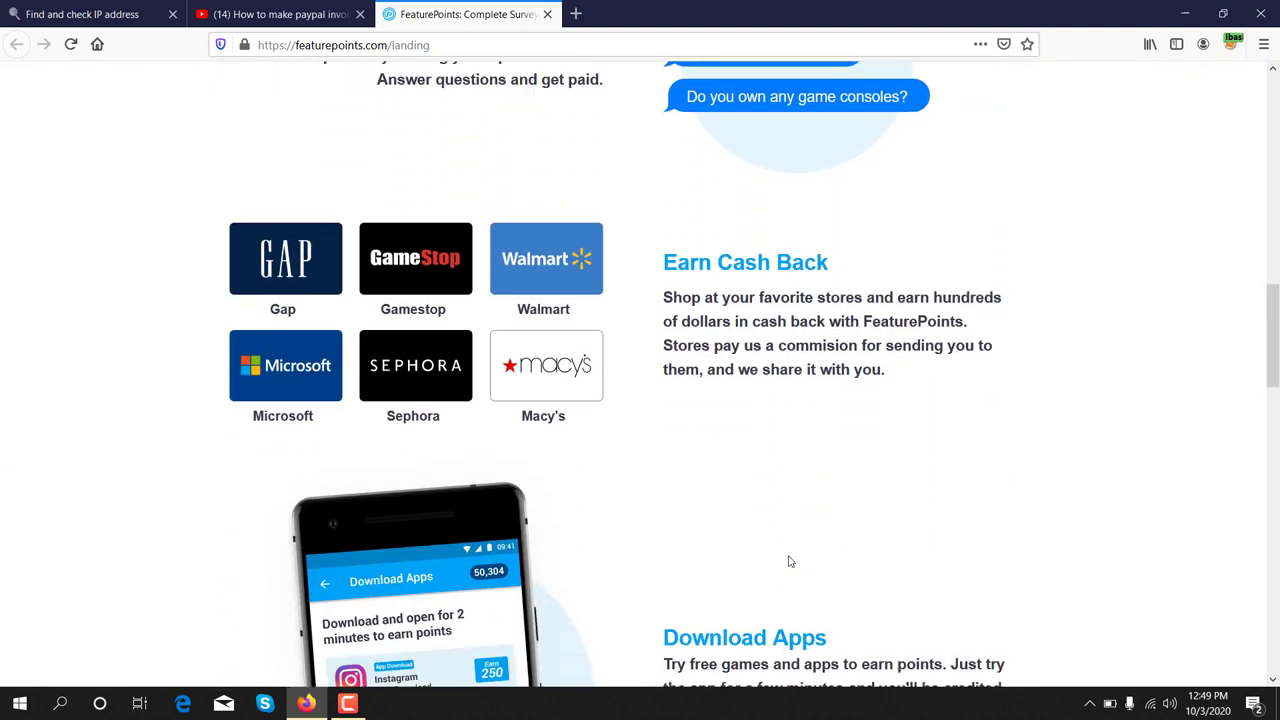
{"action": "scroll", "coordinate": [788, 561], "scroll_direction": "down", "scroll_amount": 1}
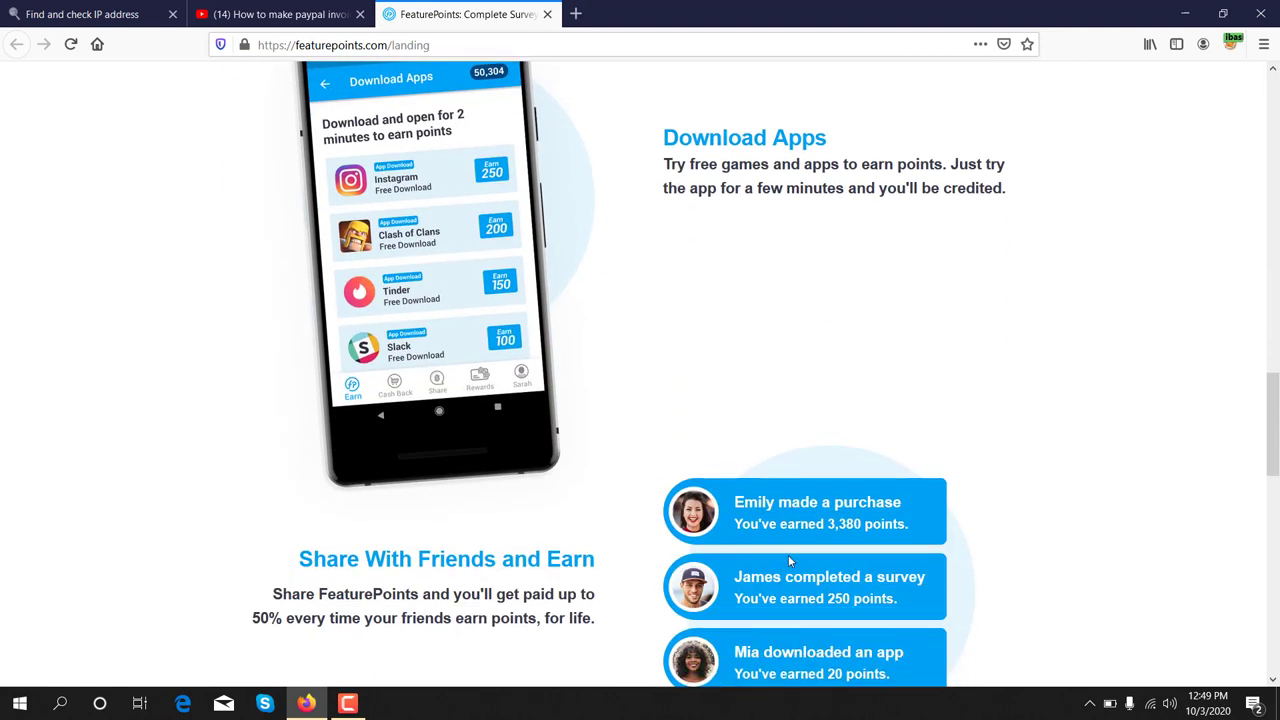
{"action": "scroll", "coordinate": [788, 558], "scroll_direction": "down", "scroll_amount": 4}
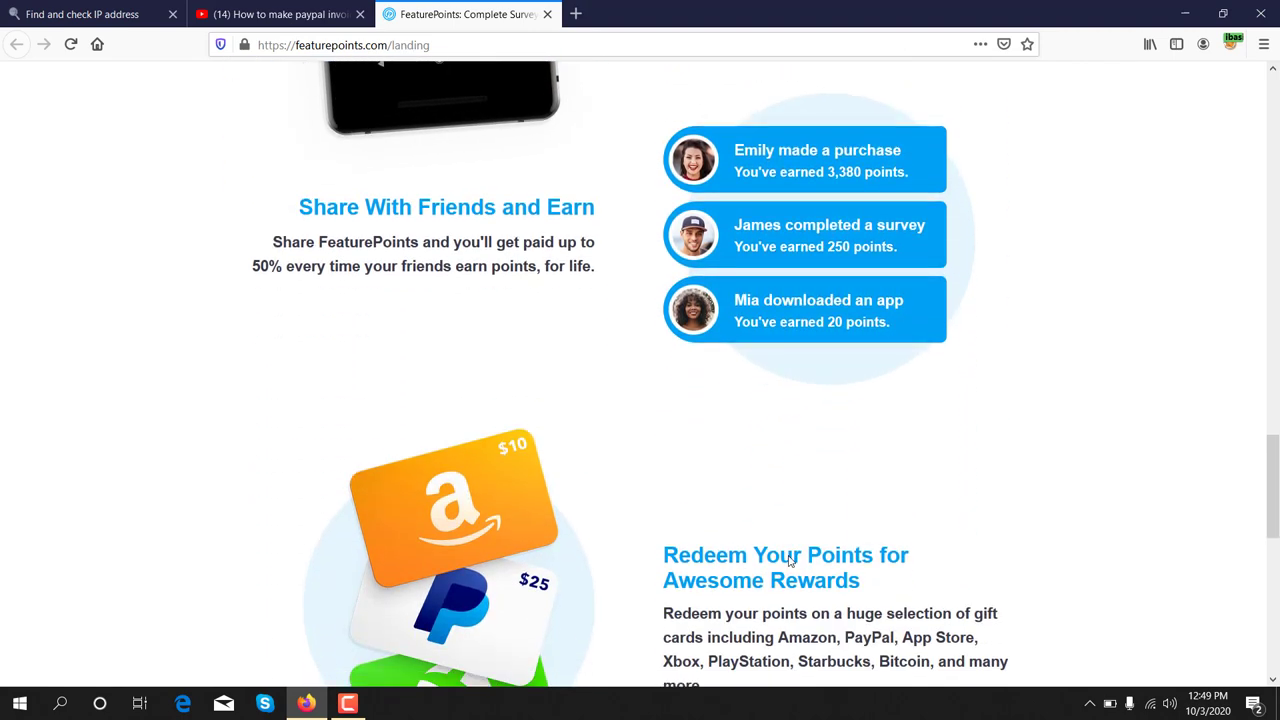
{"action": "scroll", "coordinate": [788, 572], "scroll_direction": "down", "scroll_amount": 2}
{"action": "scroll", "coordinate": [788, 572], "scroll_direction": "down", "scroll_amount": 3}
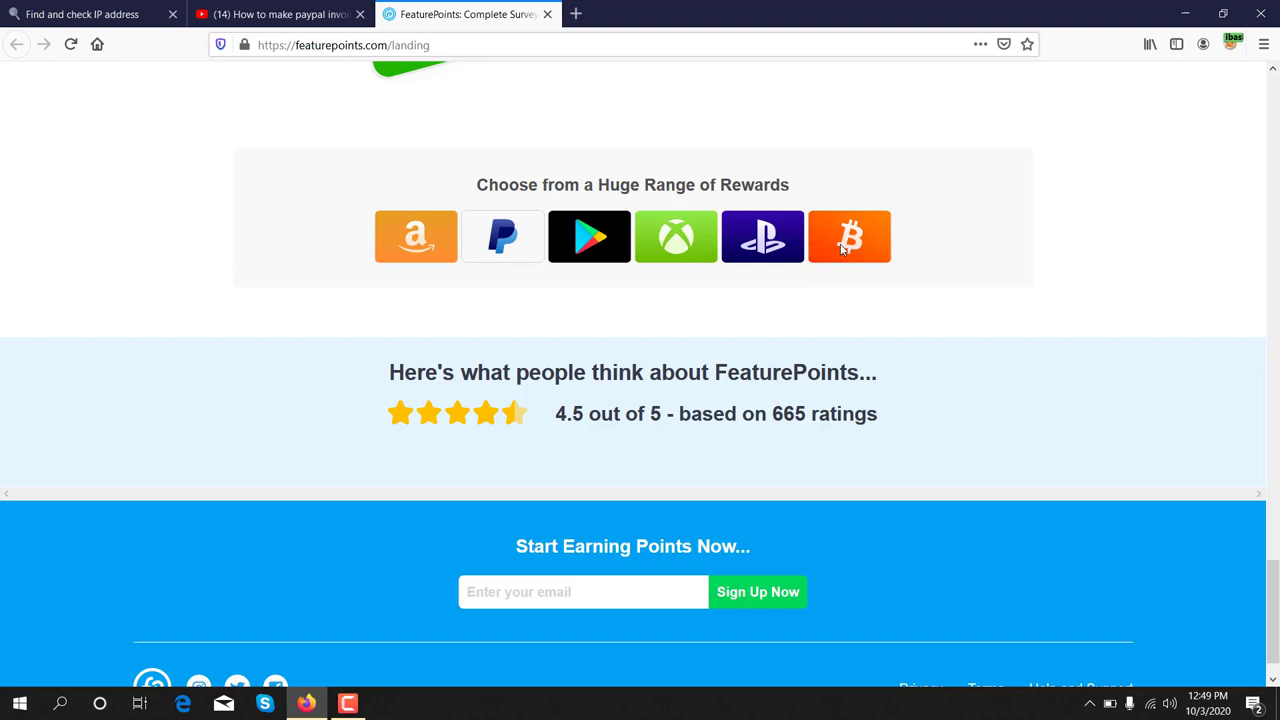
{"action": "scroll", "coordinate": [795, 334], "scroll_direction": "up", "scroll_amount": 5}
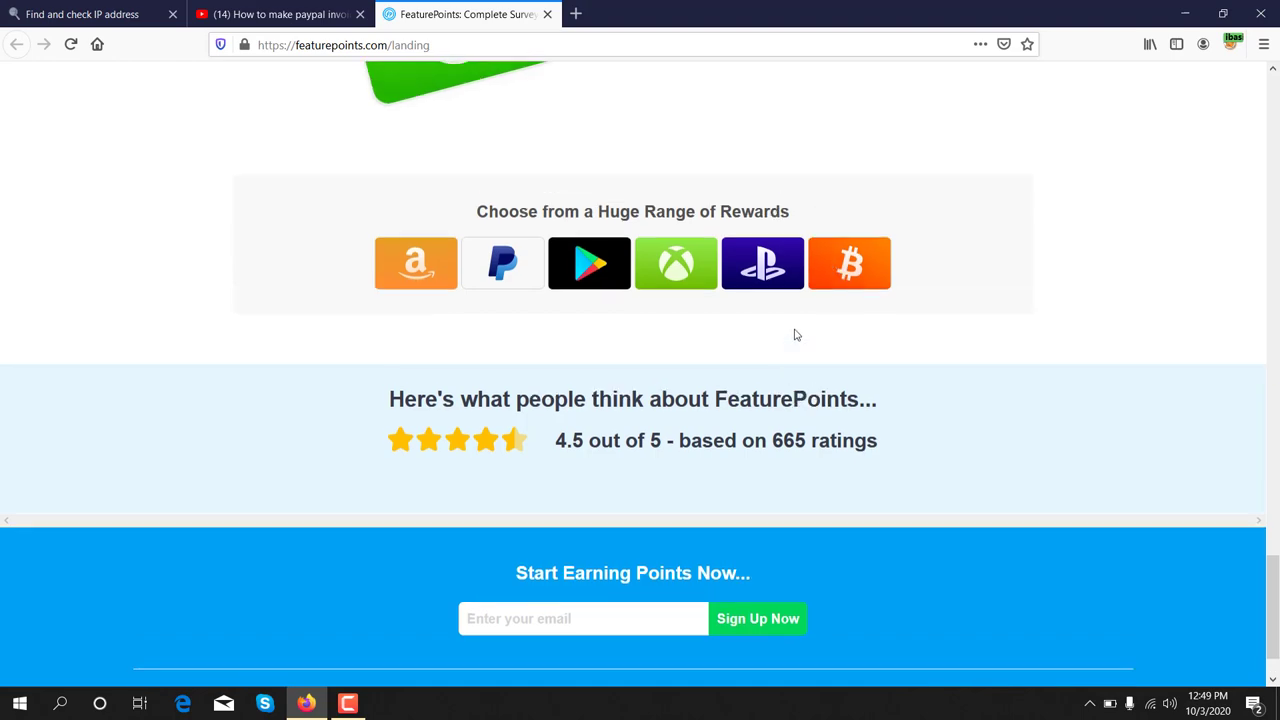
{"action": "scroll", "coordinate": [796, 333], "scroll_direction": "up", "scroll_amount": 15}
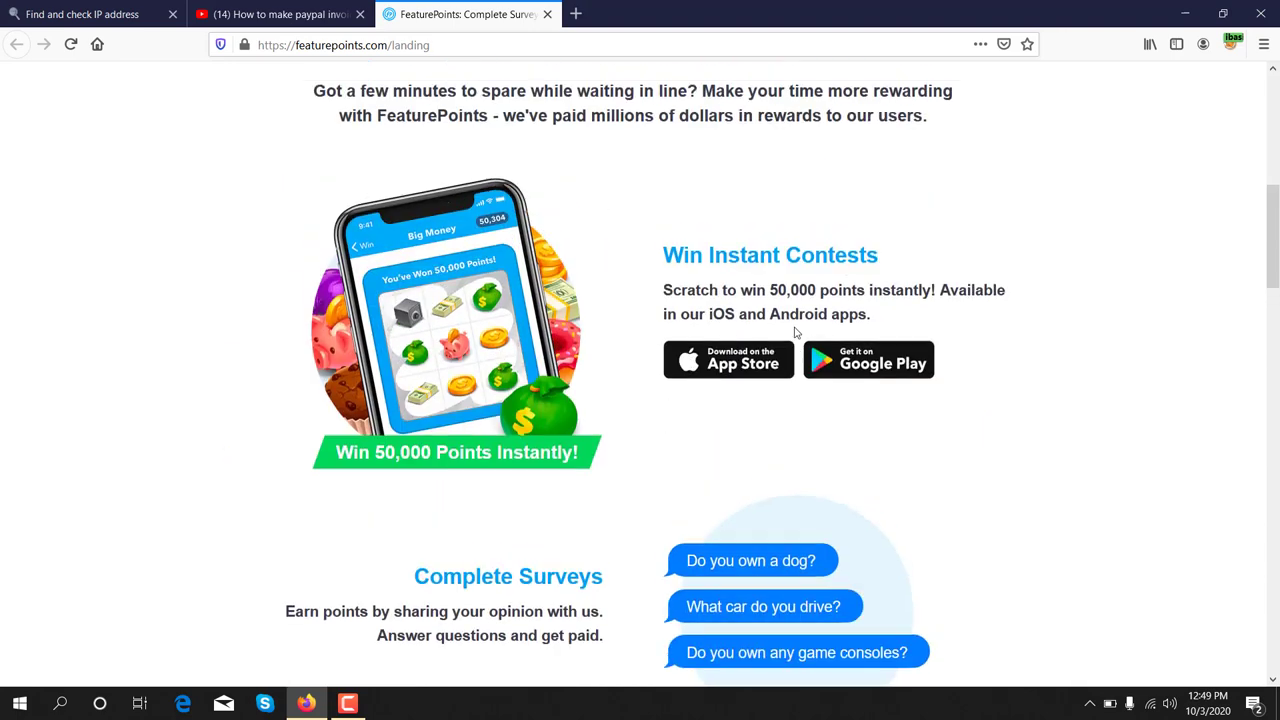
{"action": "scroll", "coordinate": [795, 332], "scroll_direction": "up", "scroll_amount": 3}
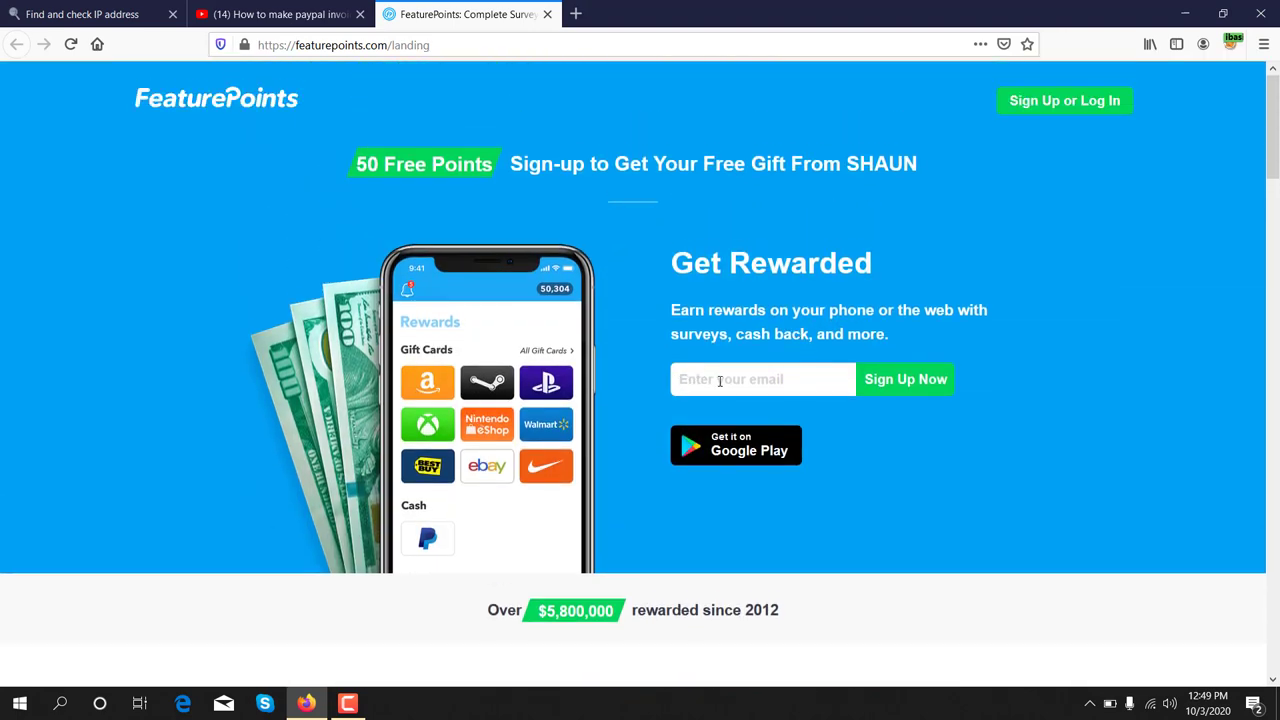
- Enter the sign-up e-mail address on the landing page and submit it with Sign Up Now
{"action": "left_click", "coordinate": [719, 381]}
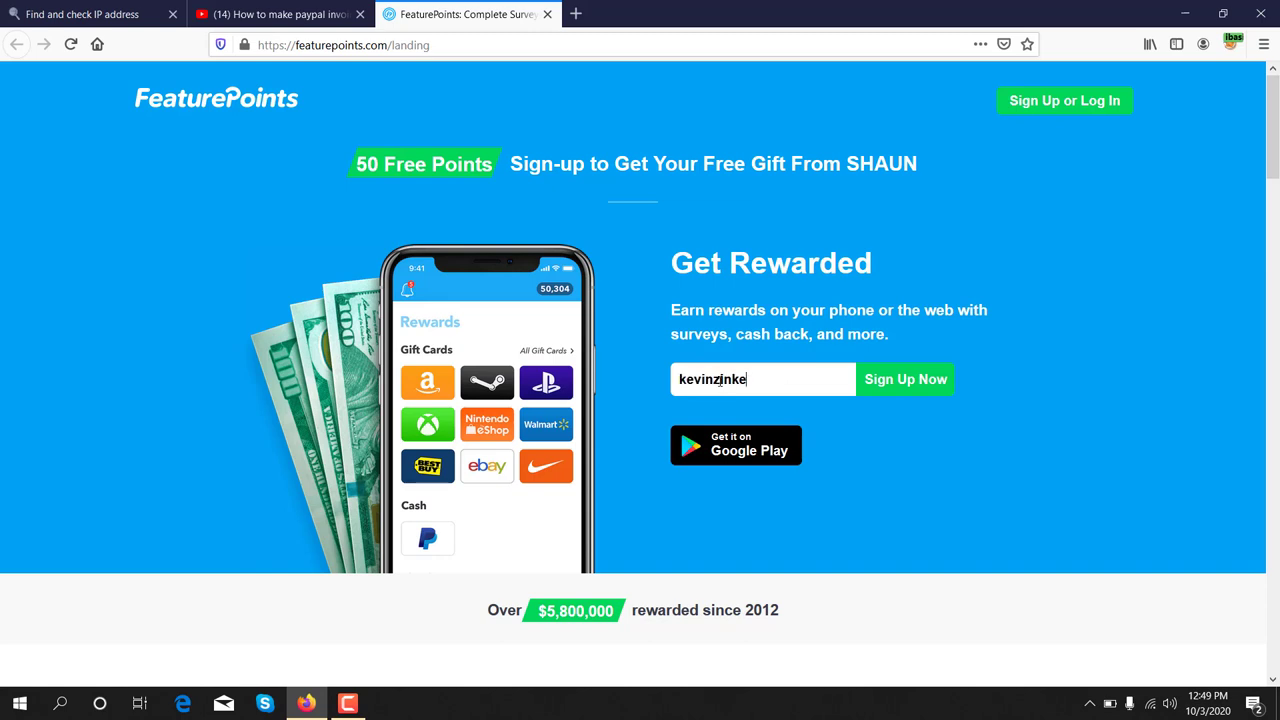
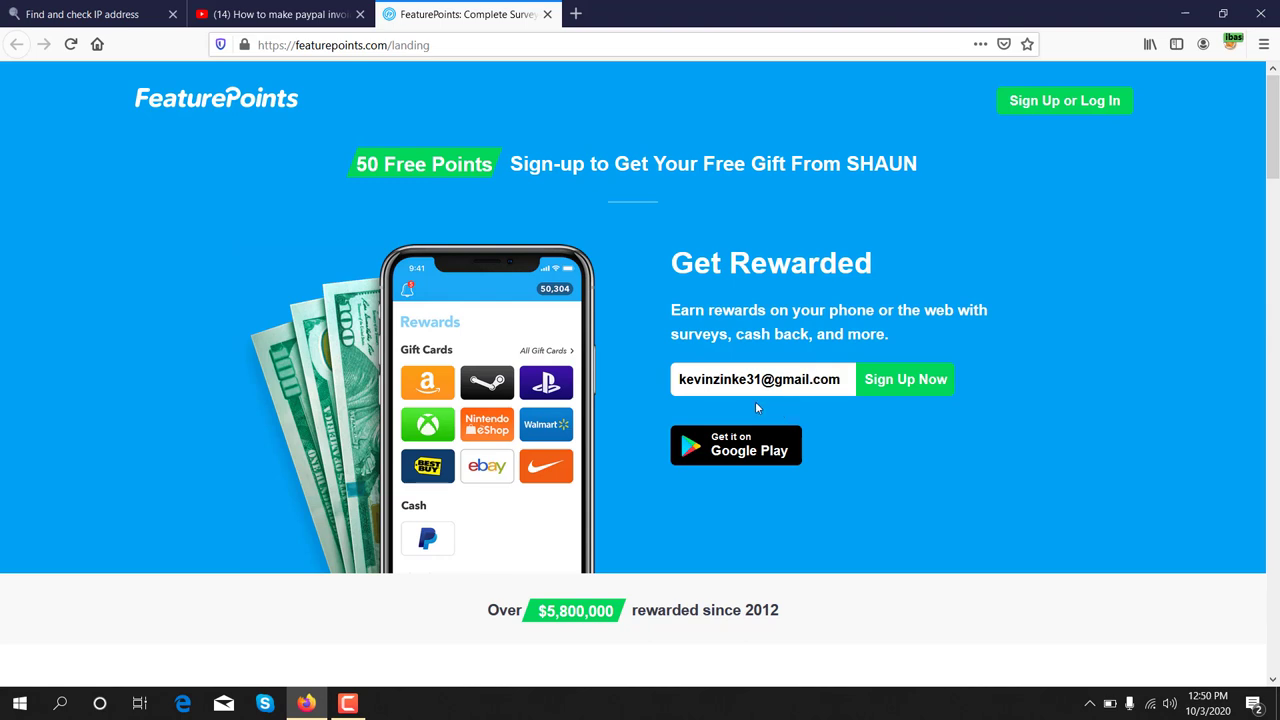
{"action": "left_click", "coordinate": [899, 382]}
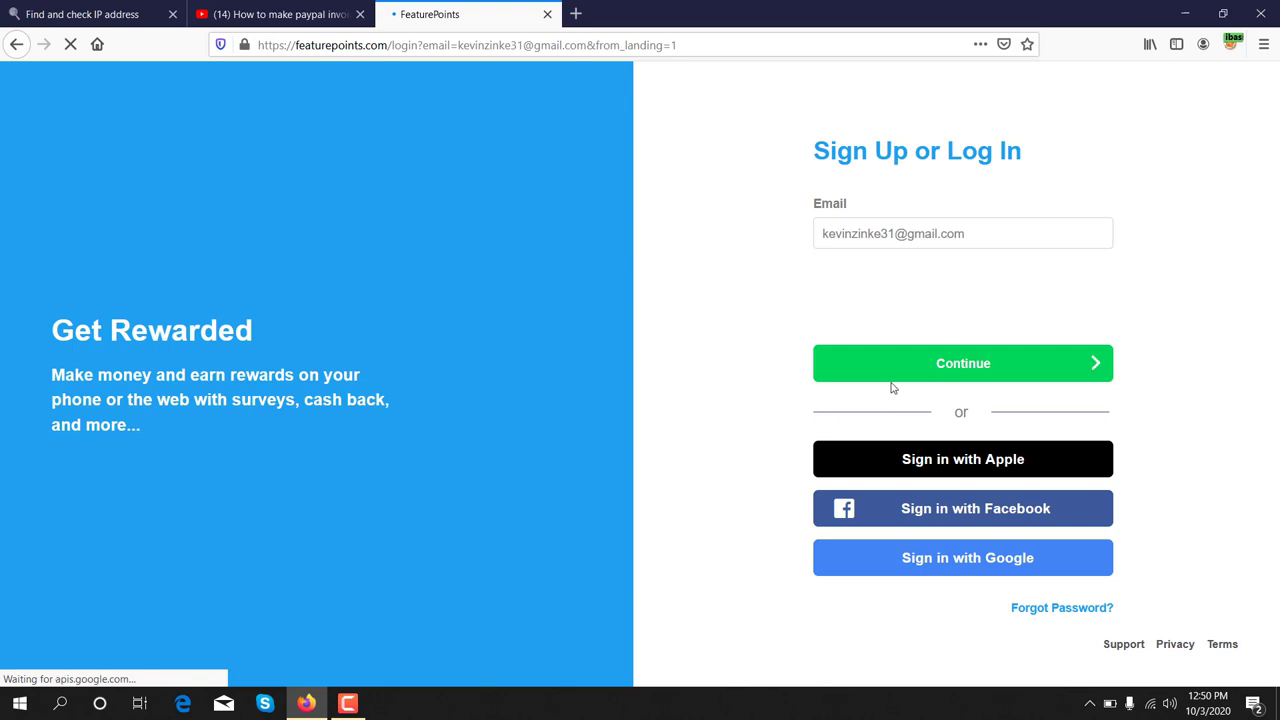
- Continue with the pre-filled e-mail and tick the 'I'm not a robot' box
{"action": "left_click", "coordinate": [886, 386]}
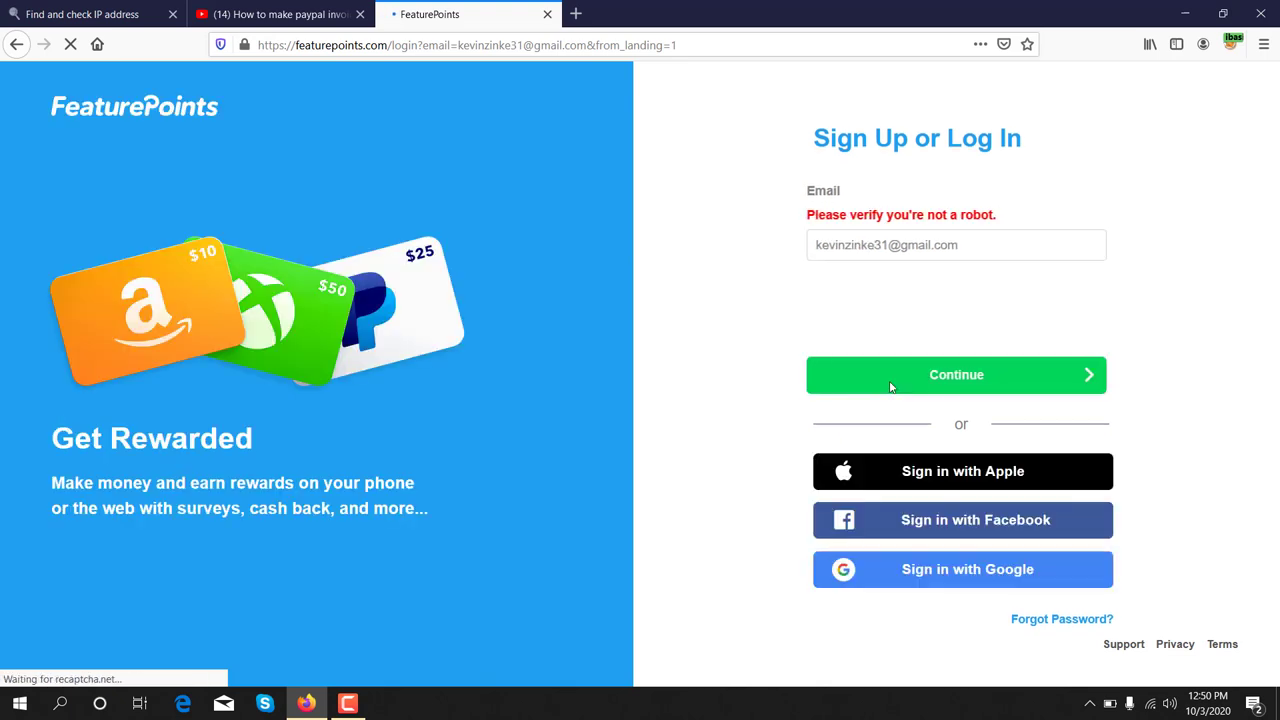
{"action": "left_click_drag", "start_coordinate": [812, 128], "coordinate": [1010, 216]}
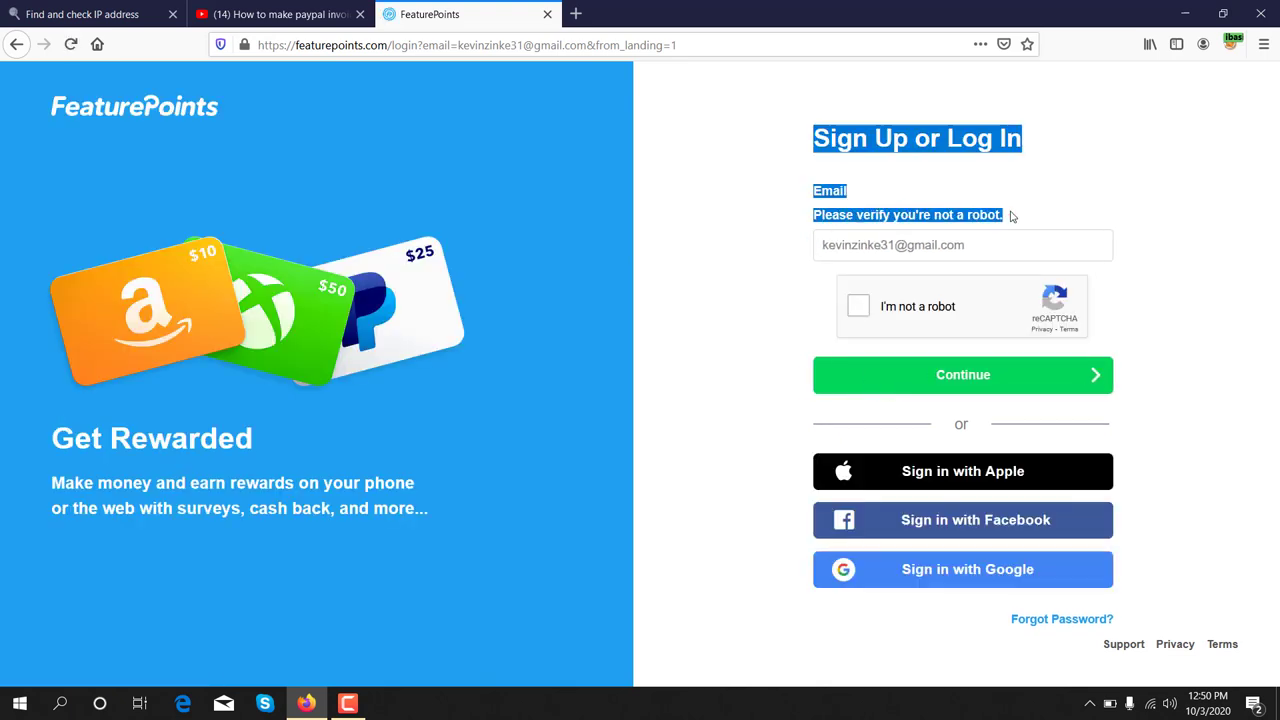
{"action": "left_click", "coordinate": [1119, 188]}
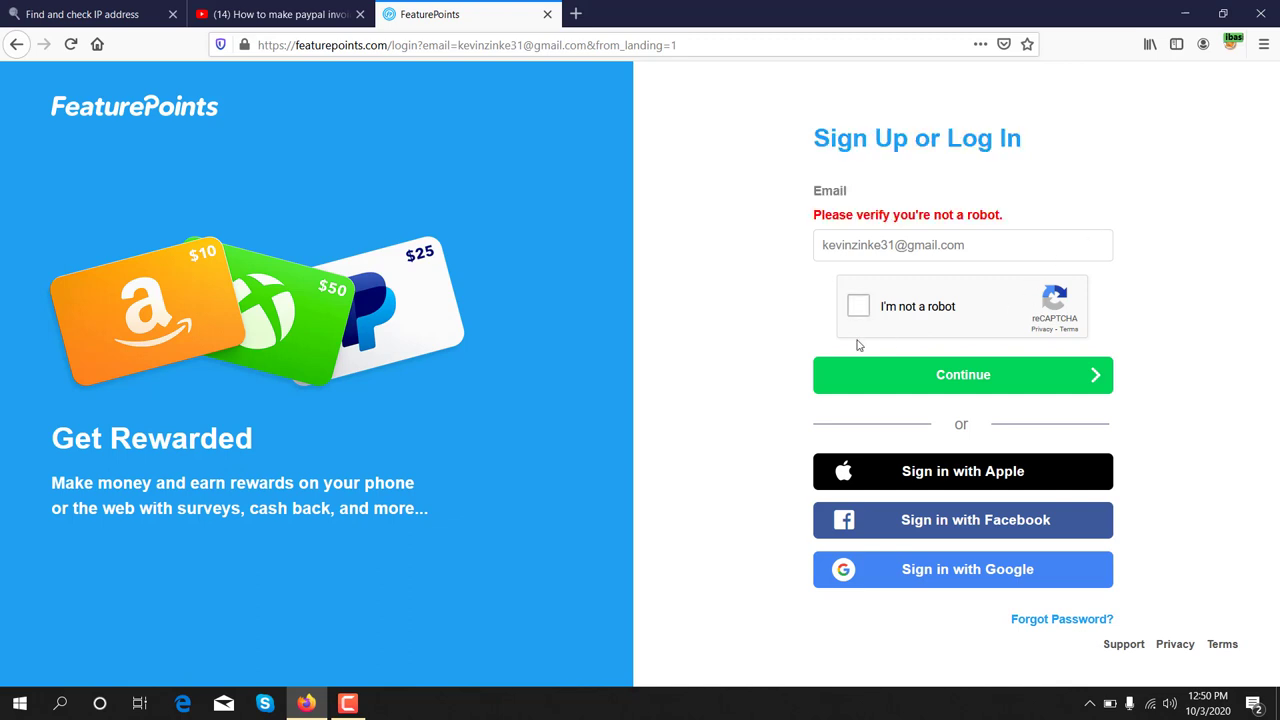
{"action": "left_click", "coordinate": [858, 306]}
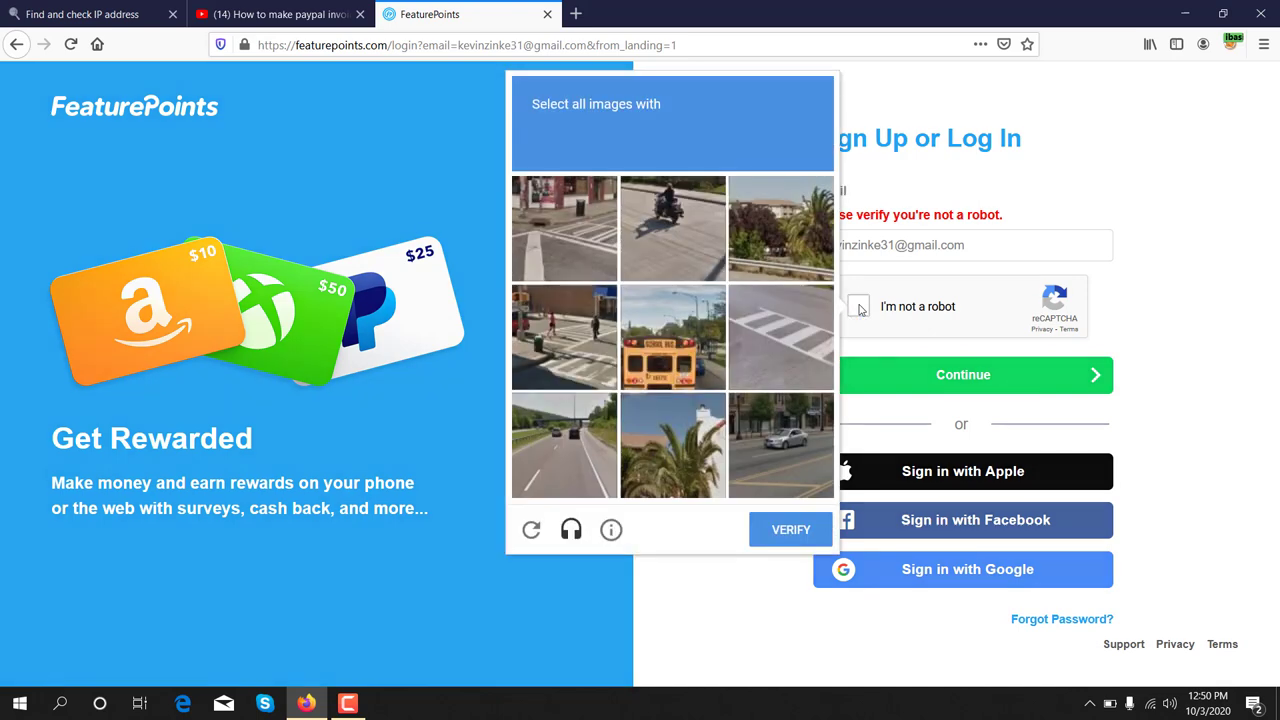
- Select the three crosswalk images (middle-right, middle-left, top-left) and verify the challenge
{"action": "left_click_drag", "start_coordinate": [536, 127], "coordinate": [648, 133]}
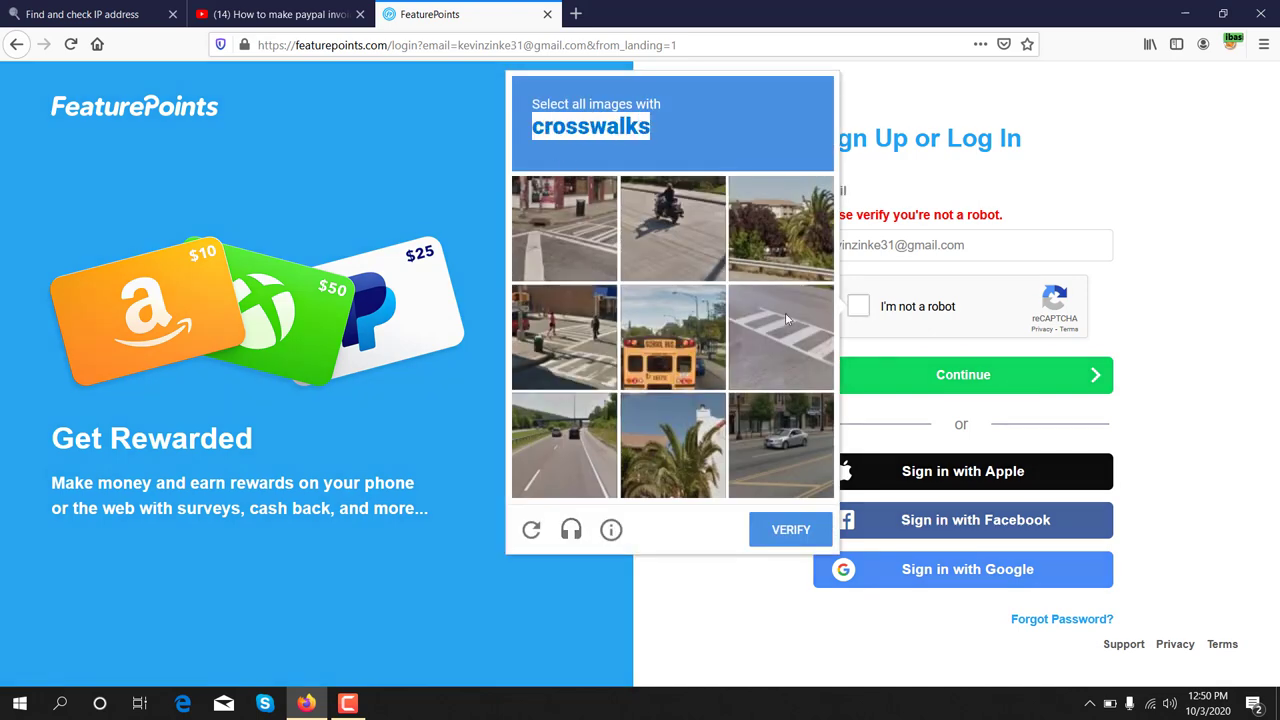
{"action": "left_click", "coordinate": [785, 312]}
{"action": "left_click", "coordinate": [565, 342]}
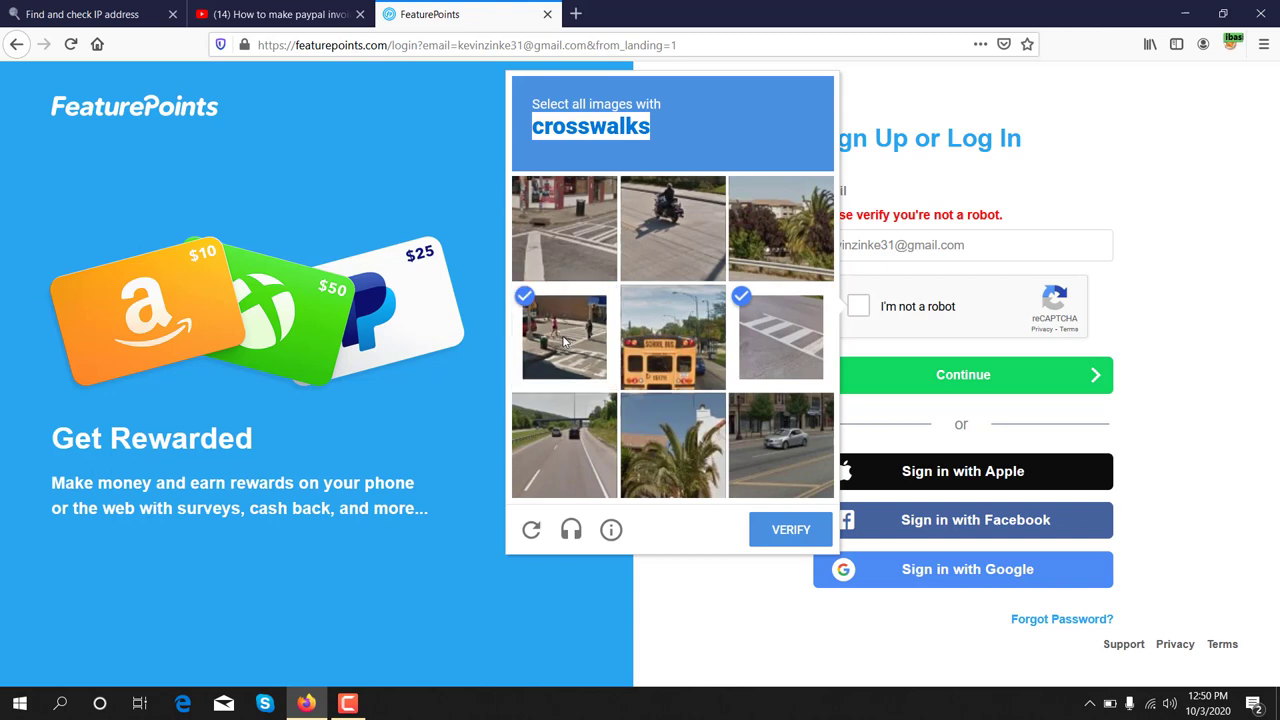
{"action": "left_click", "coordinate": [571, 224]}
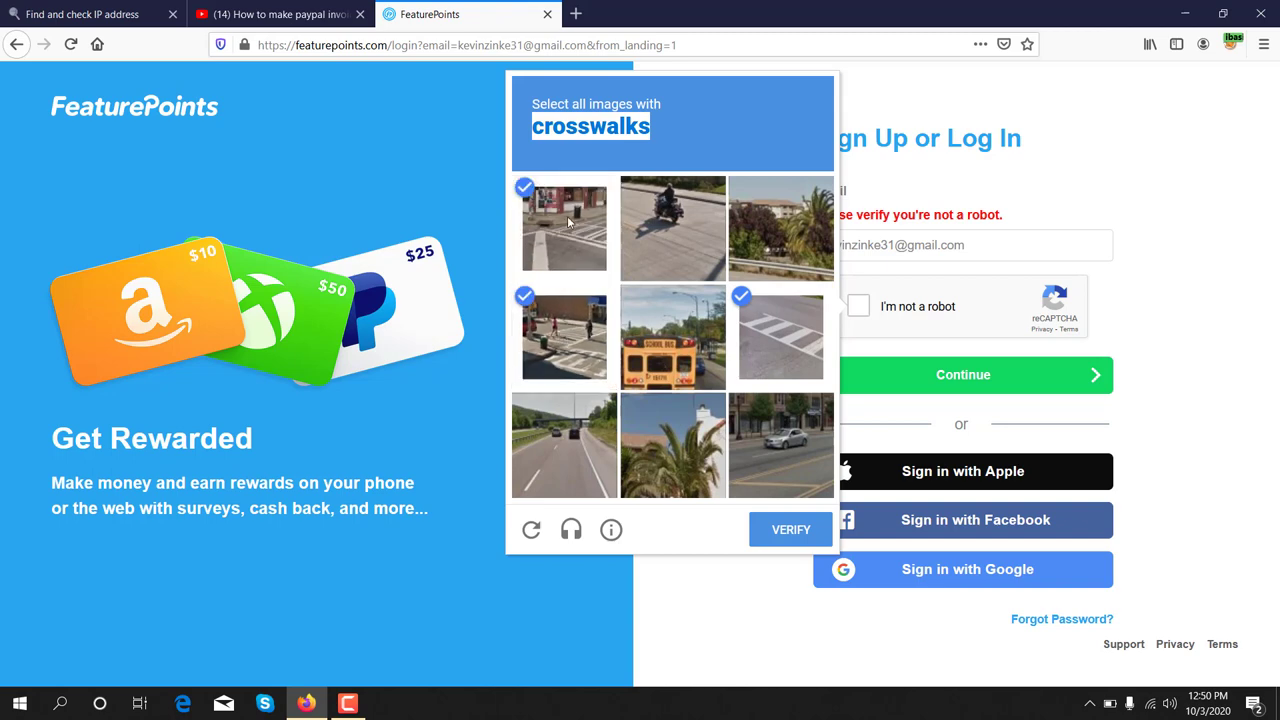
{"action": "left_click", "coordinate": [792, 530]}
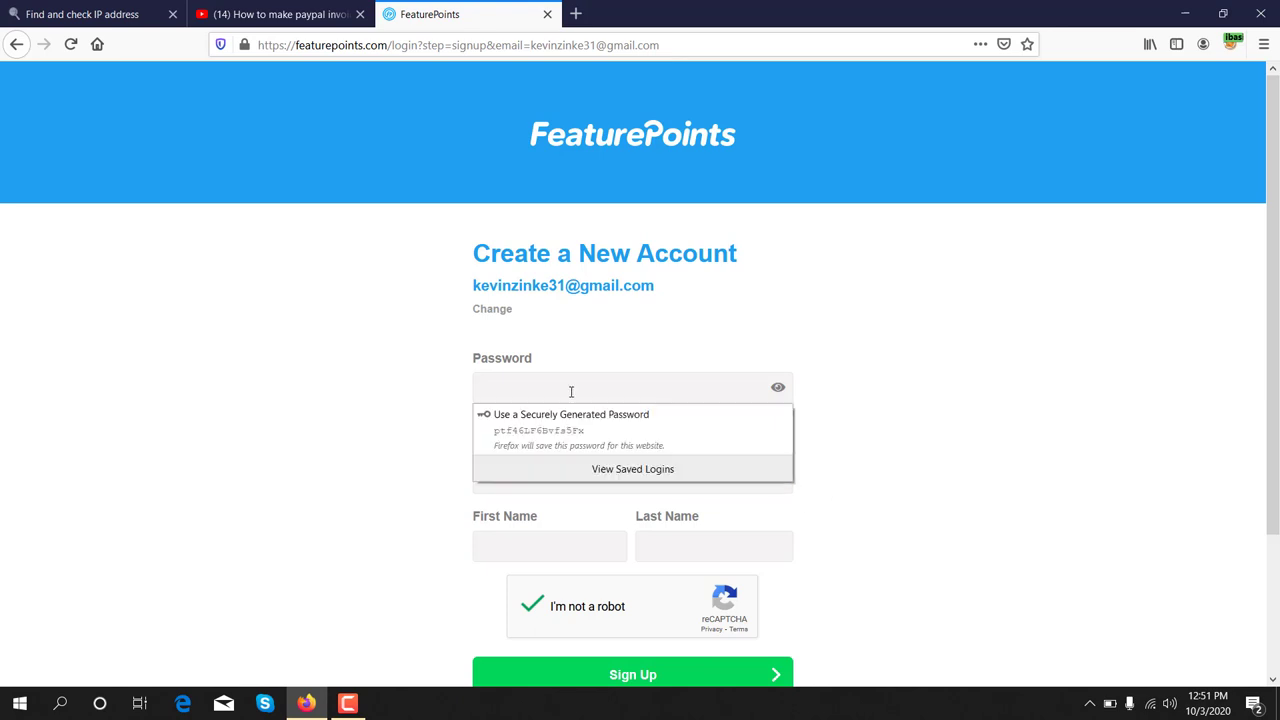
- Enter the account password in Password and again in Confirm Password, then scroll down the form
{"action": "type", "text": "••••••••••••"}
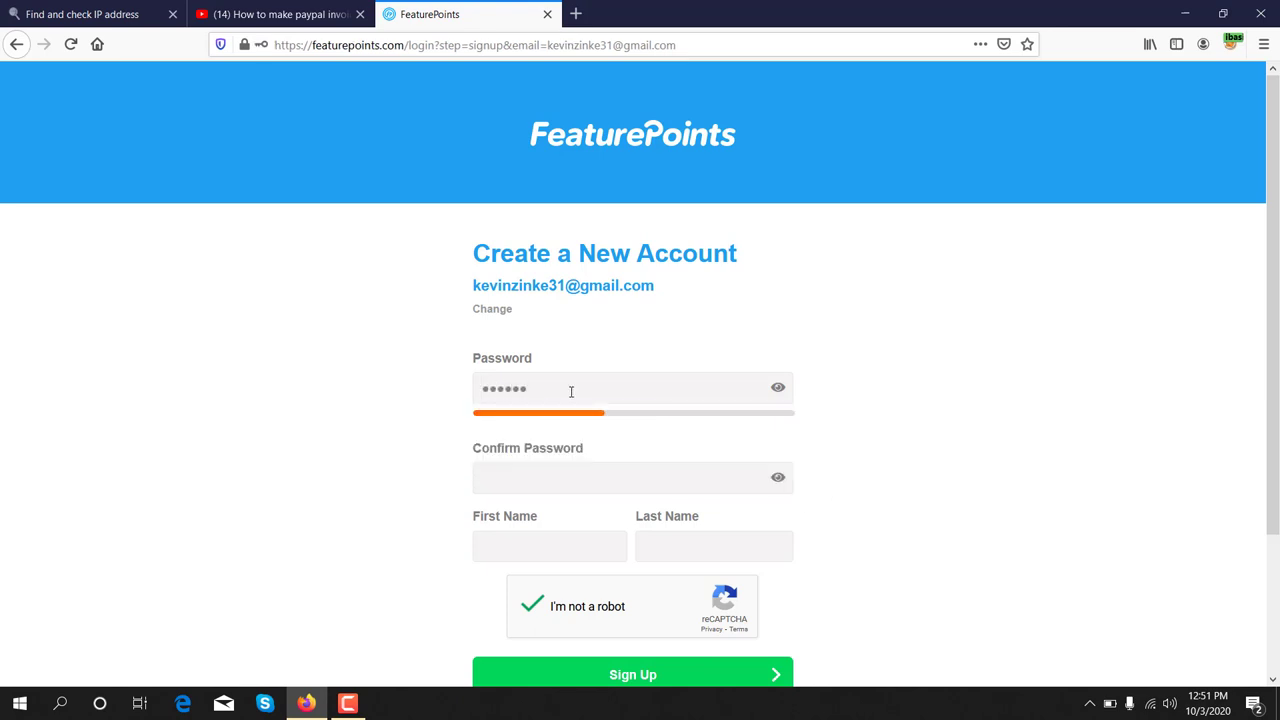
{"action": "type", "text": "•"}
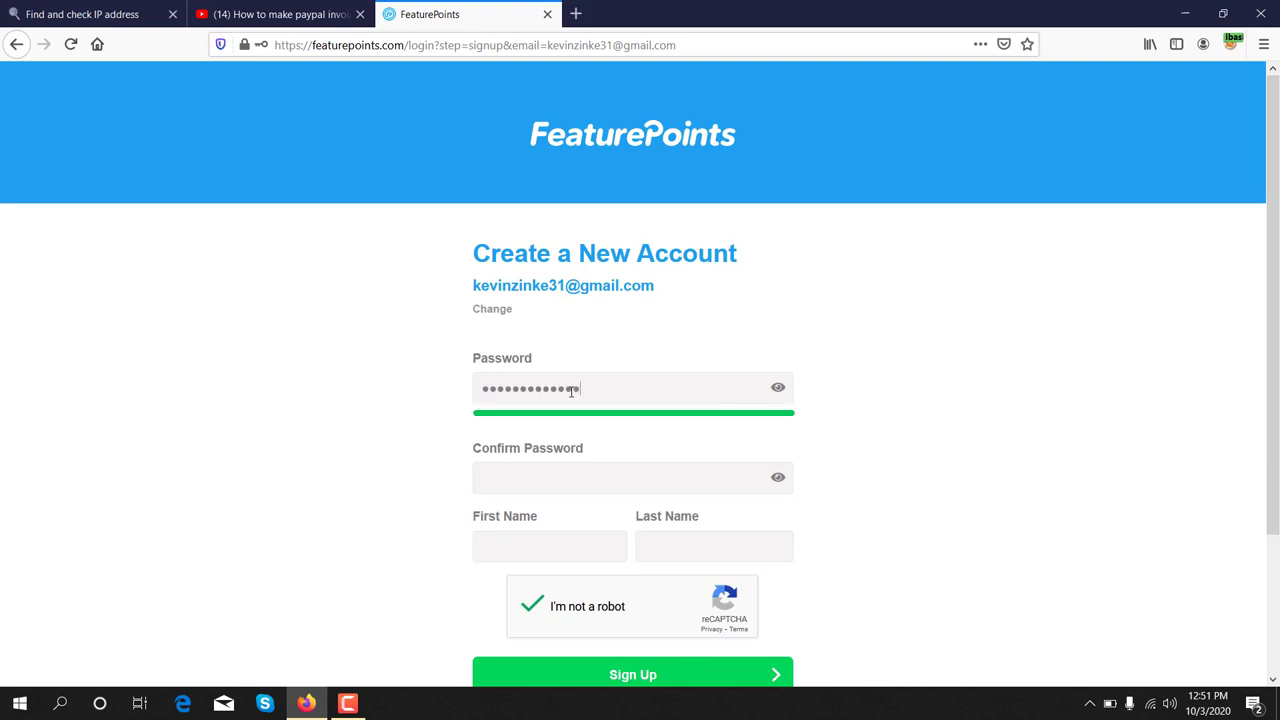
{"action": "left_click", "coordinate": [491, 482]}
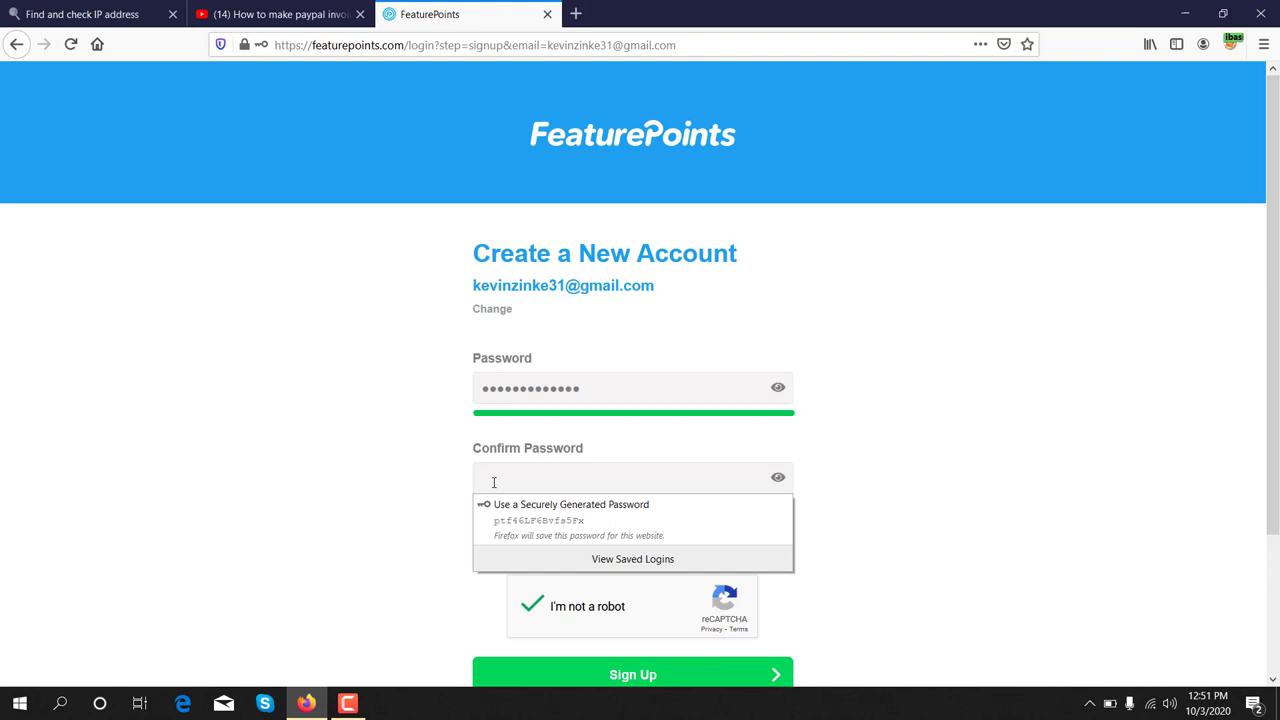
{"action": "type", "text": "••••"}
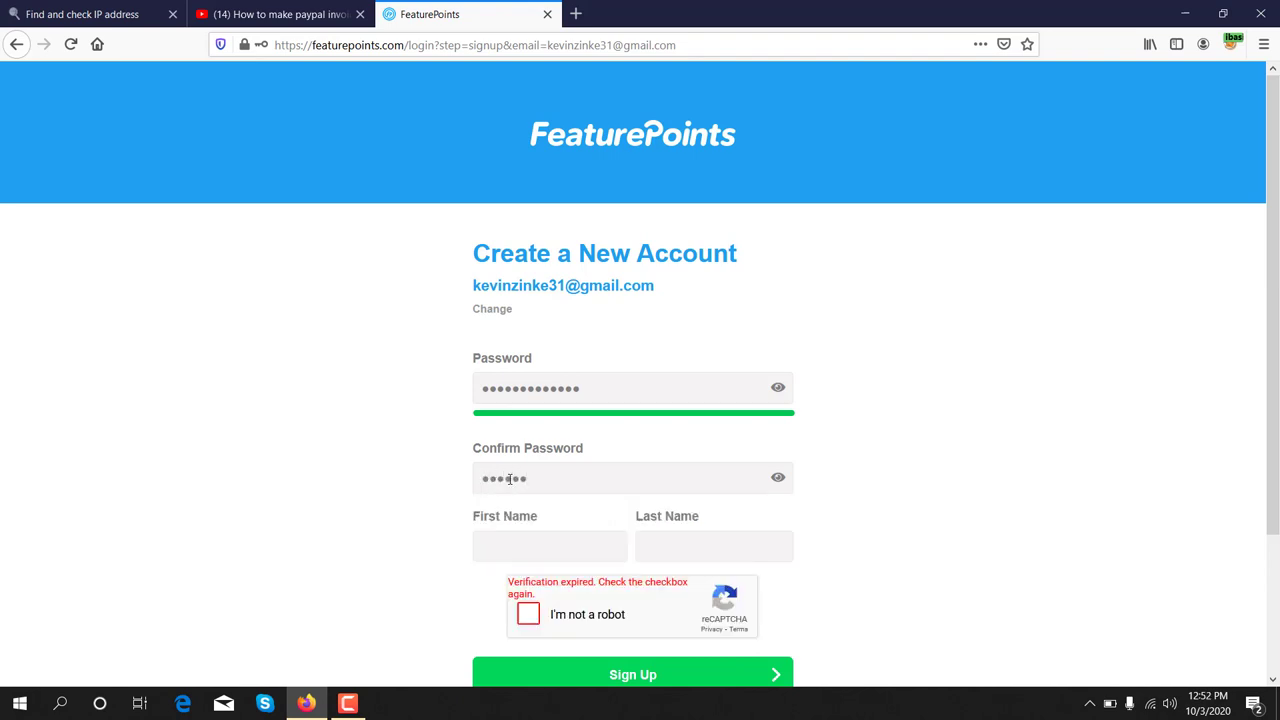
{"action": "type", "text": "•••••••"}
{"action": "scroll", "coordinate": [342, 419], "scroll_direction": "down", "scroll_amount": 1}
{"action": "scroll", "coordinate": [342, 419], "scroll_direction": "down", "scroll_amount": 3}
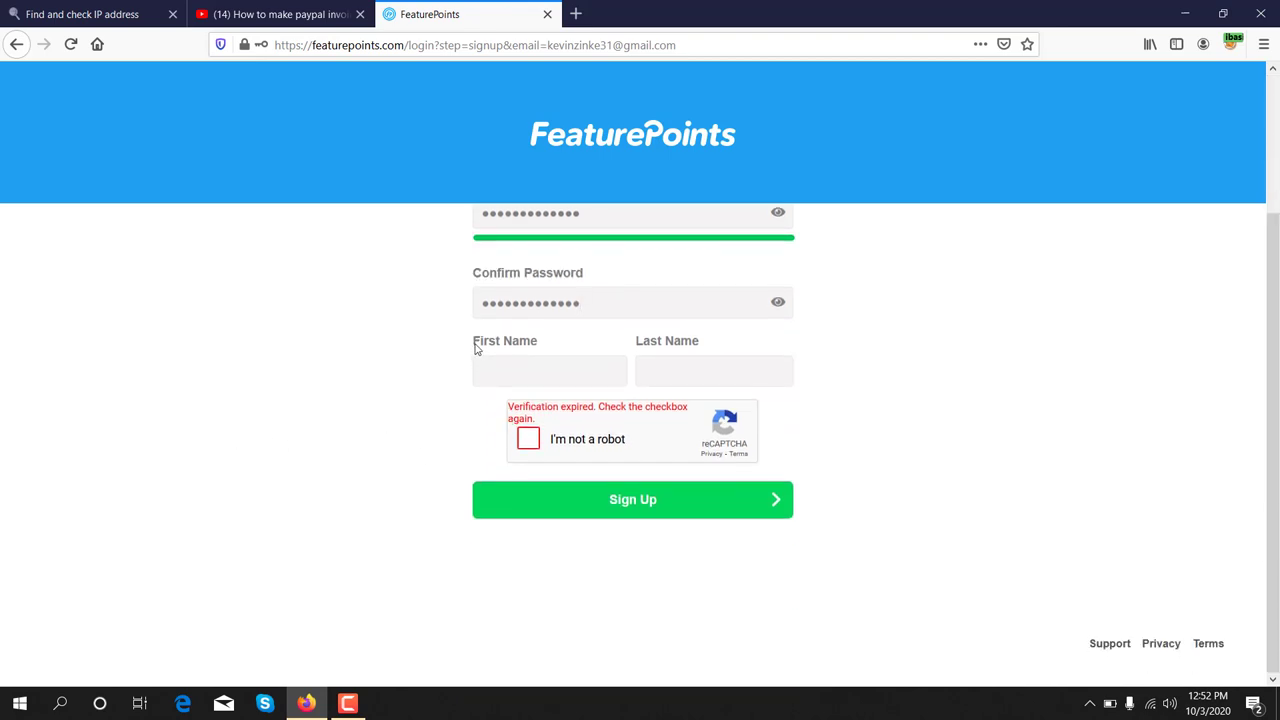
{"action": "left_click_drag", "start_coordinate": [480, 344], "coordinate": [538, 345]}
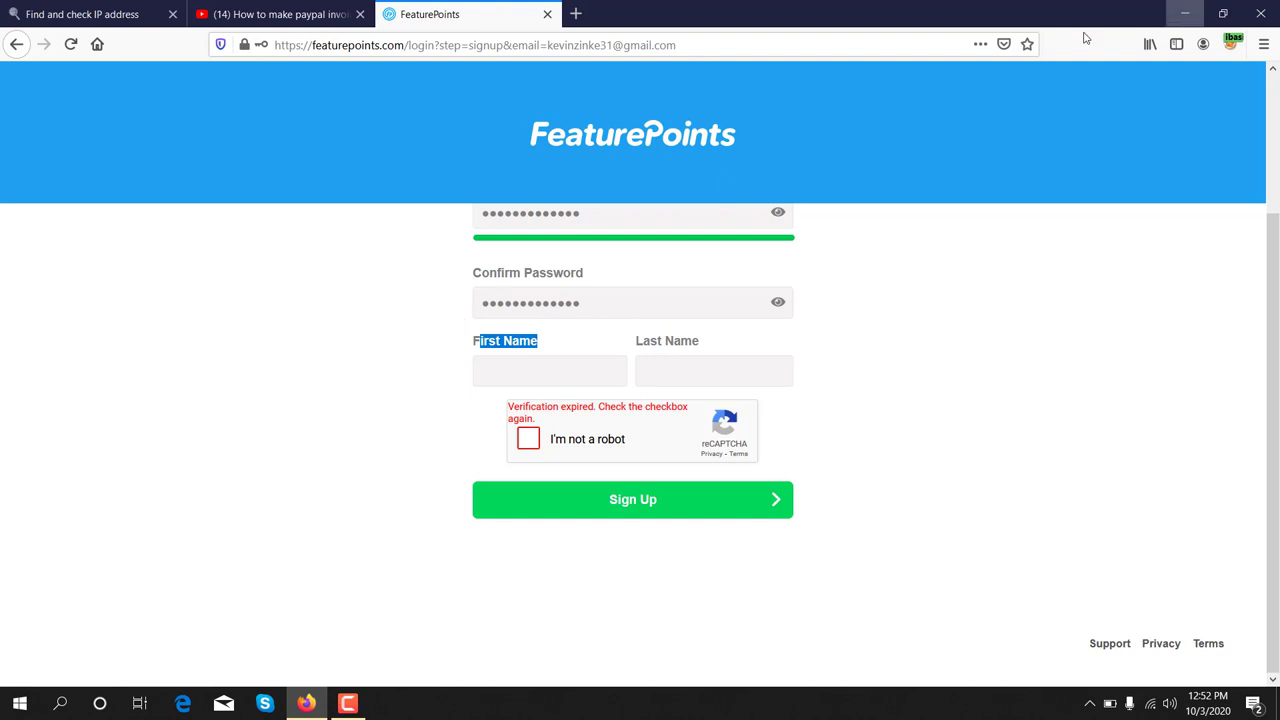
- Copy the first name from the 'real address' notes file into the First Name field
{"action": "left_click", "coordinate": [1205, 10]}
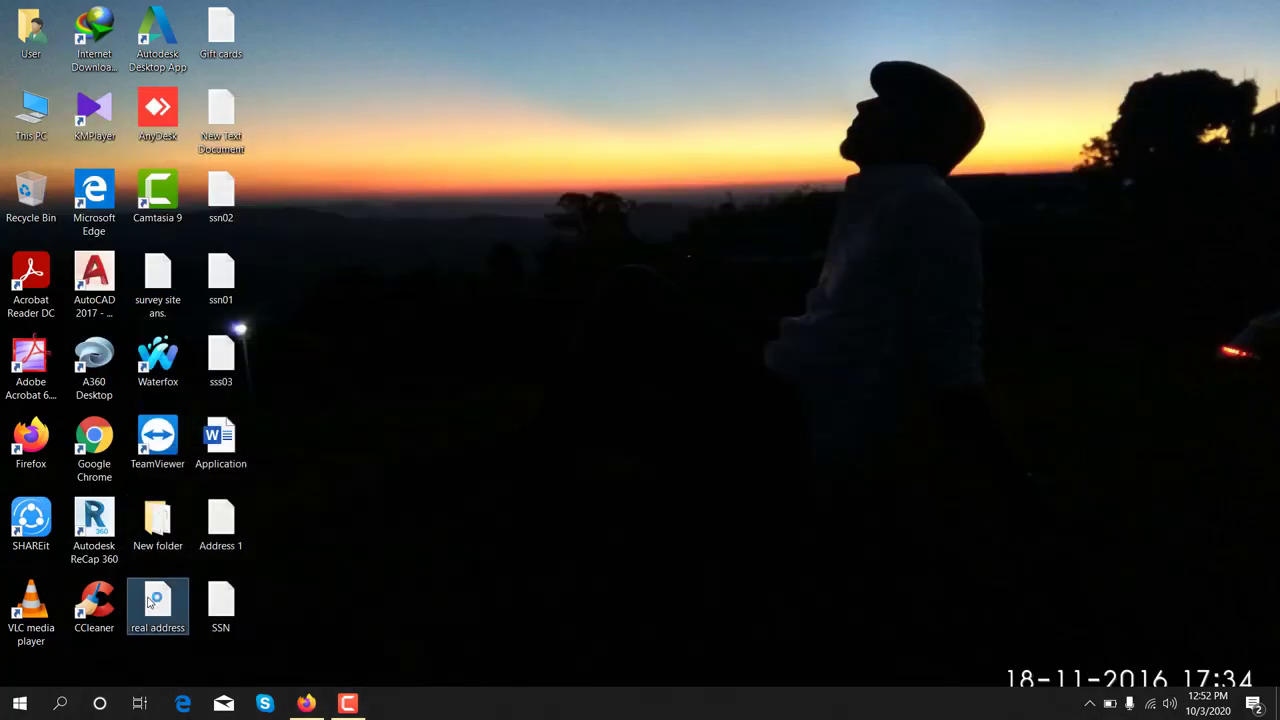
{"action": "double_click", "coordinate": [148, 600]}
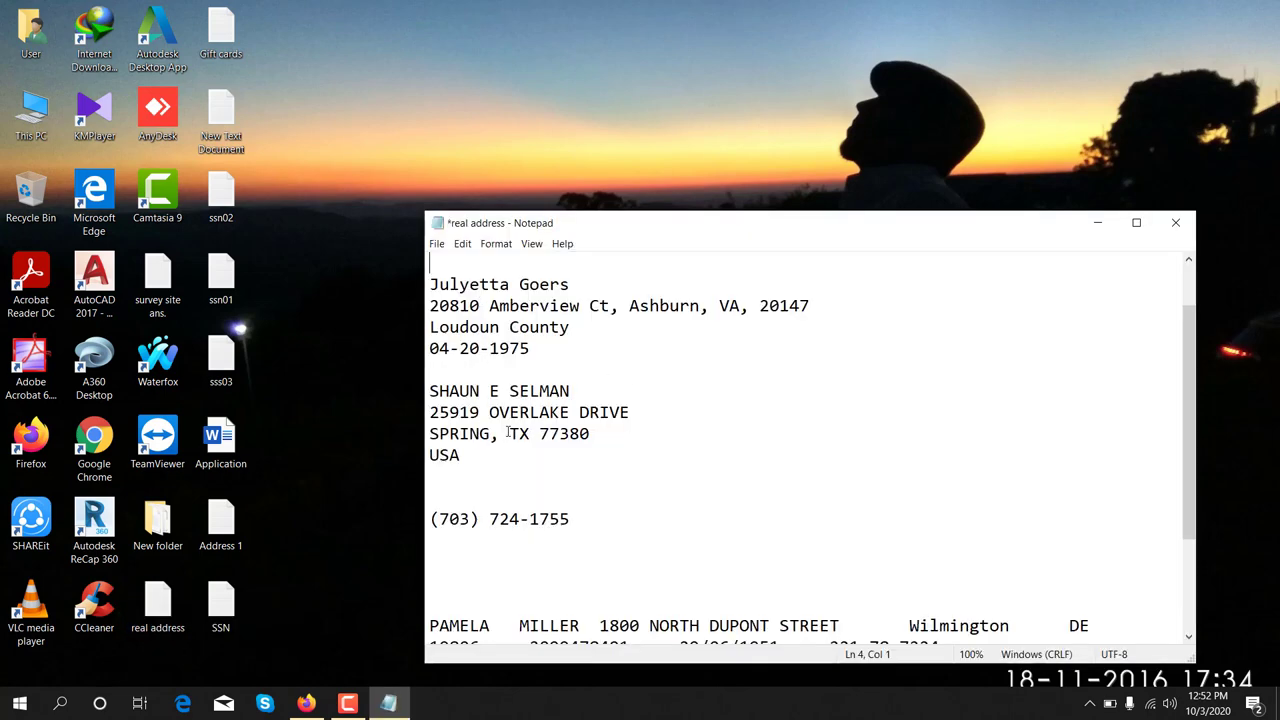
{"action": "left_click_drag", "start_coordinate": [430, 284], "coordinate": [510, 285]}
{"action": "right_click", "coordinate": [503, 290]}
{"action": "left_click", "coordinate": [540, 331]}
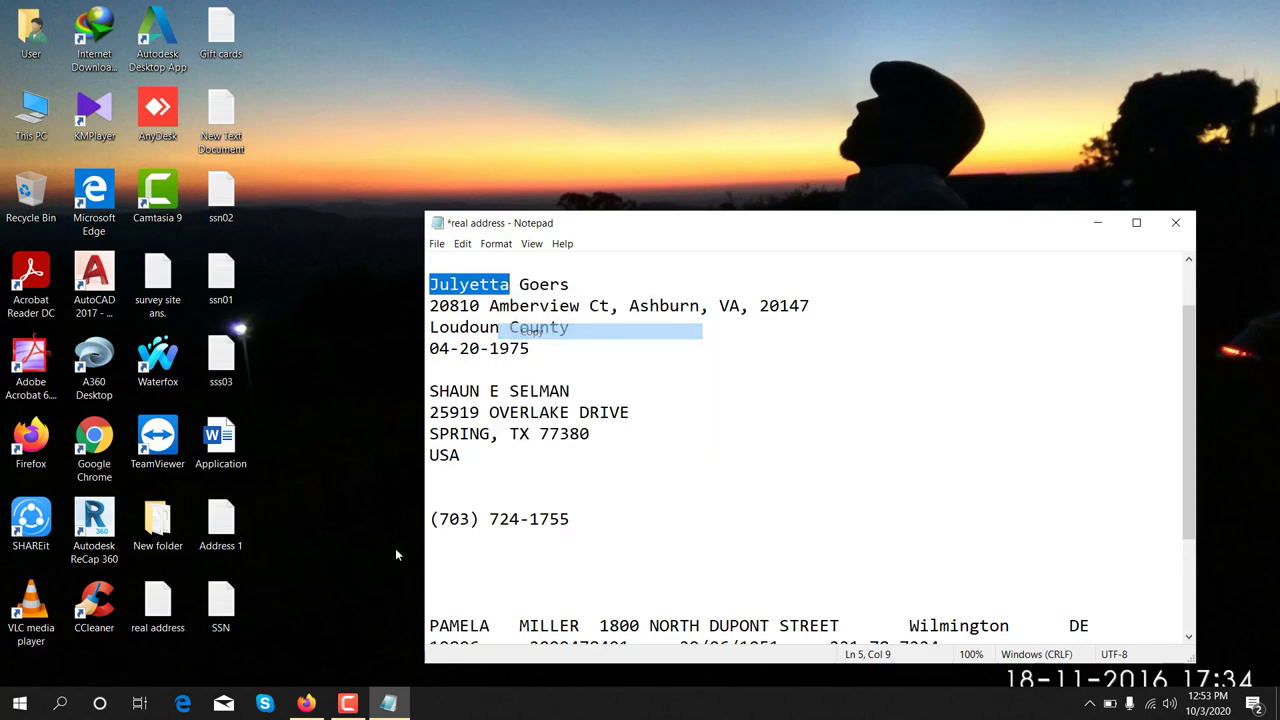
{"action": "left_click", "coordinate": [306, 703]}
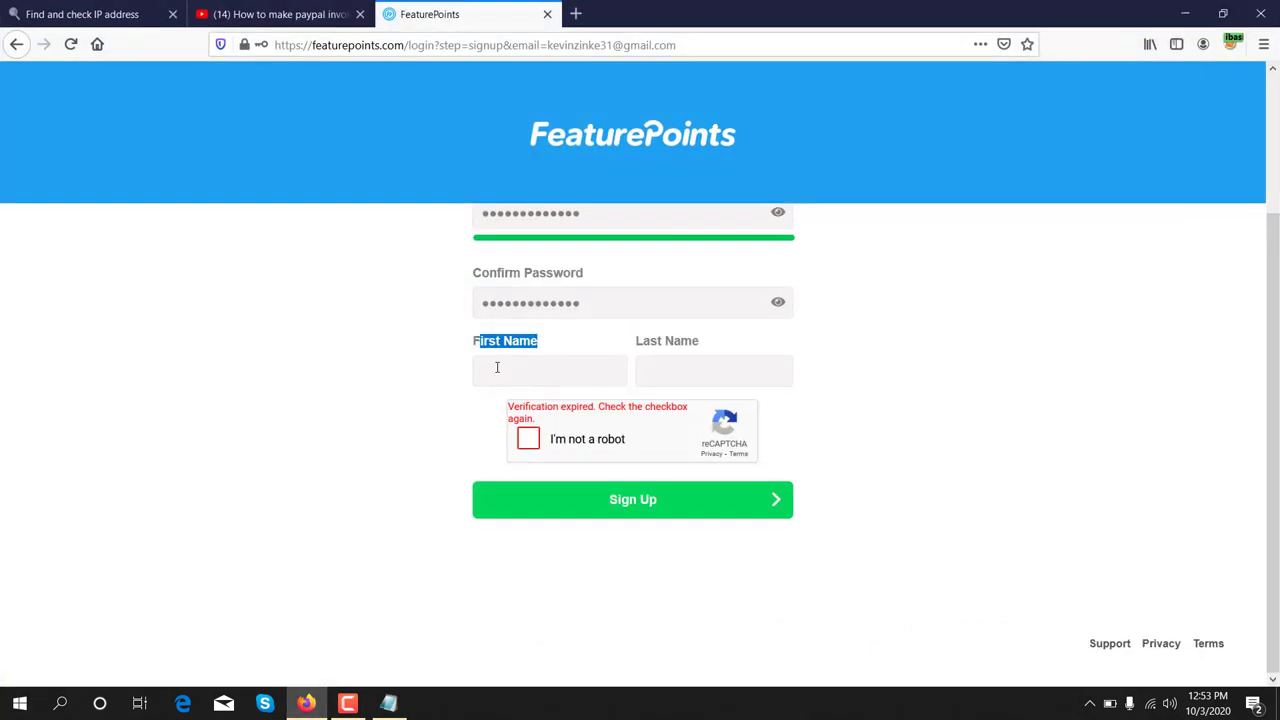
{"action": "left_click", "coordinate": [497, 368]}
{"action": "key", "text": "ctrl+v"}
- Copy the surname into Last Name, redo the reCAPTCHA check, and submit the sign-up form
{"action": "left_click", "coordinate": [390, 706]}
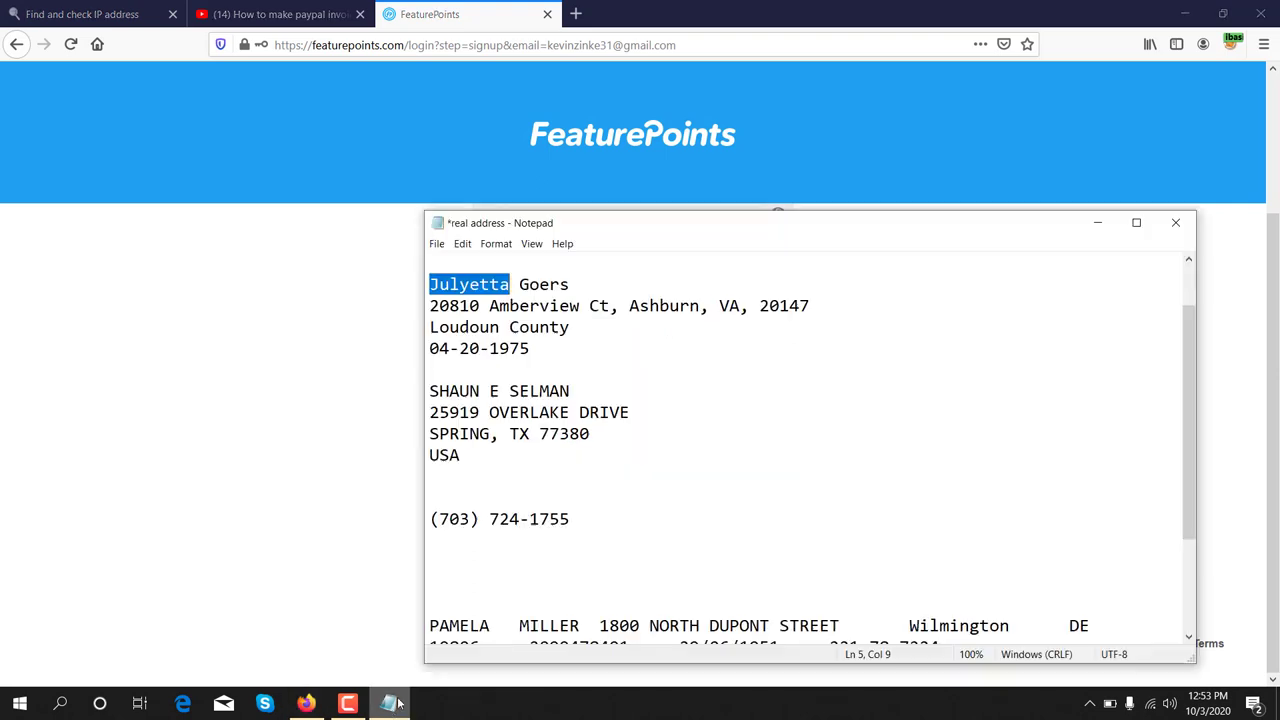
{"action": "left_click_drag", "start_coordinate": [519, 286], "coordinate": [569, 287]}
{"action": "right_click", "coordinate": [565, 289]}
{"action": "left_click", "coordinate": [592, 328]}
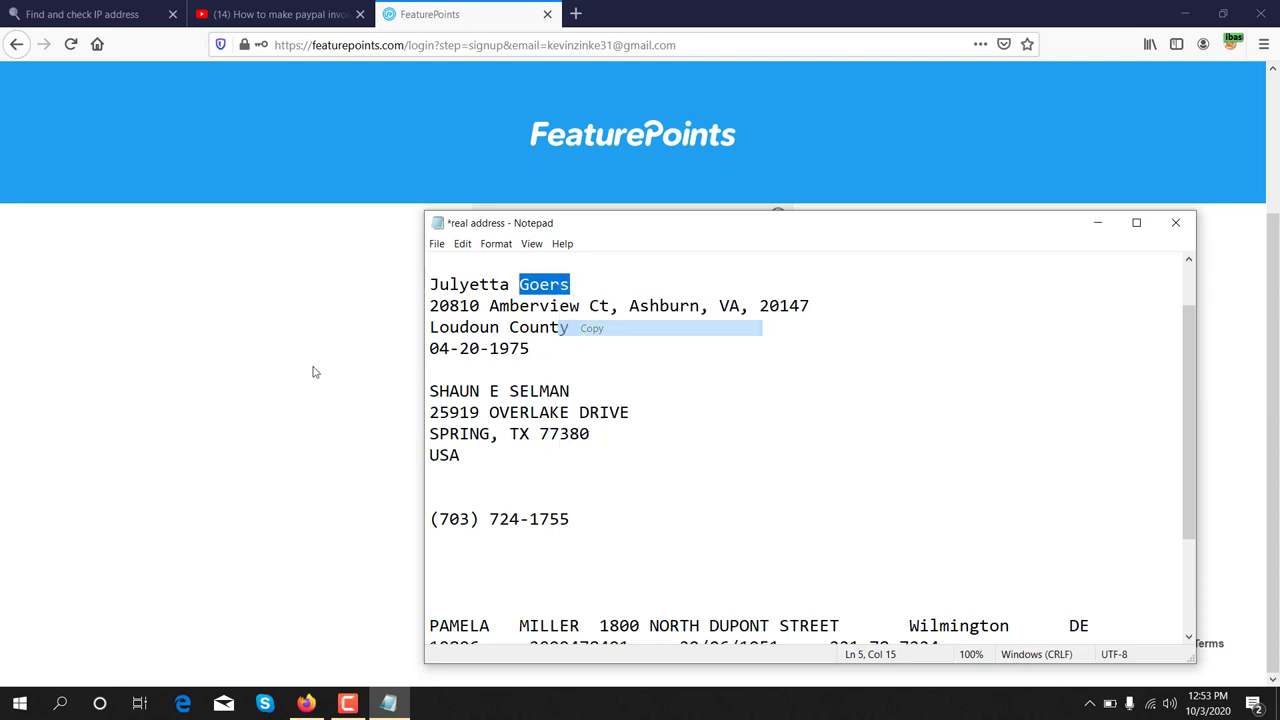
{"action": "left_click", "coordinate": [314, 371]}
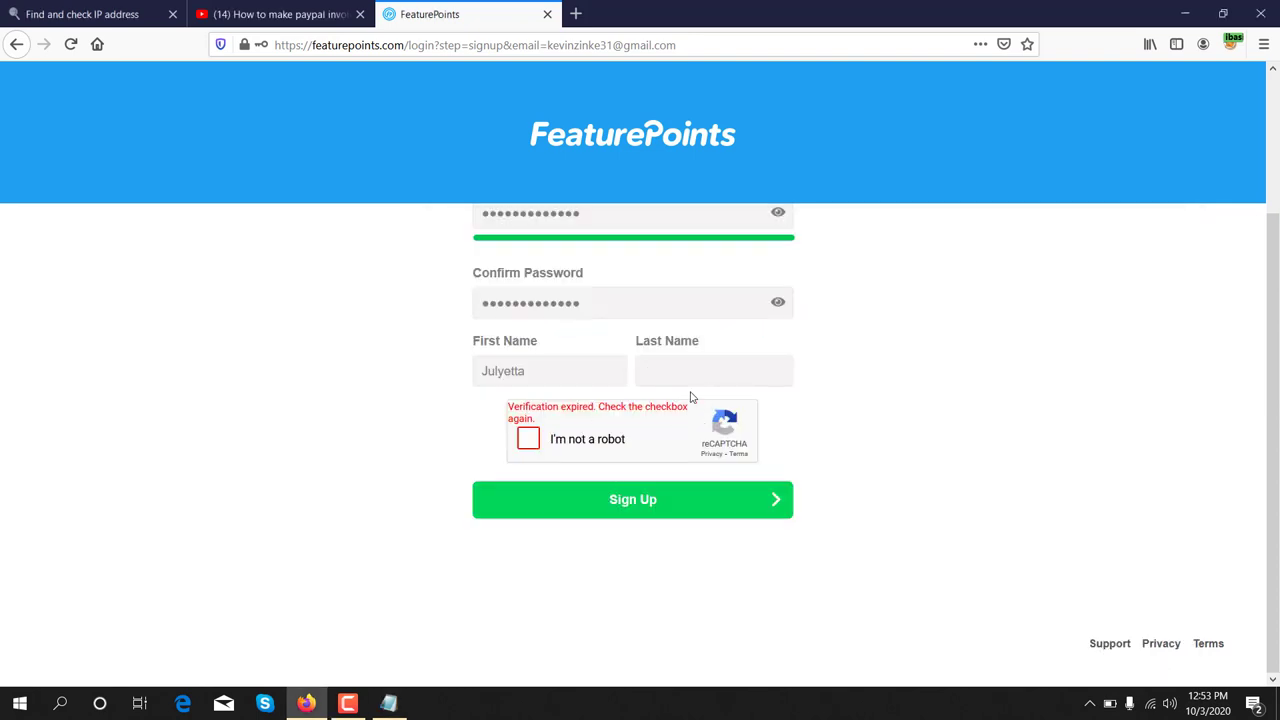
{"action": "key", "text": "ctrl+v"}
{"action": "left_click", "coordinate": [528, 440]}
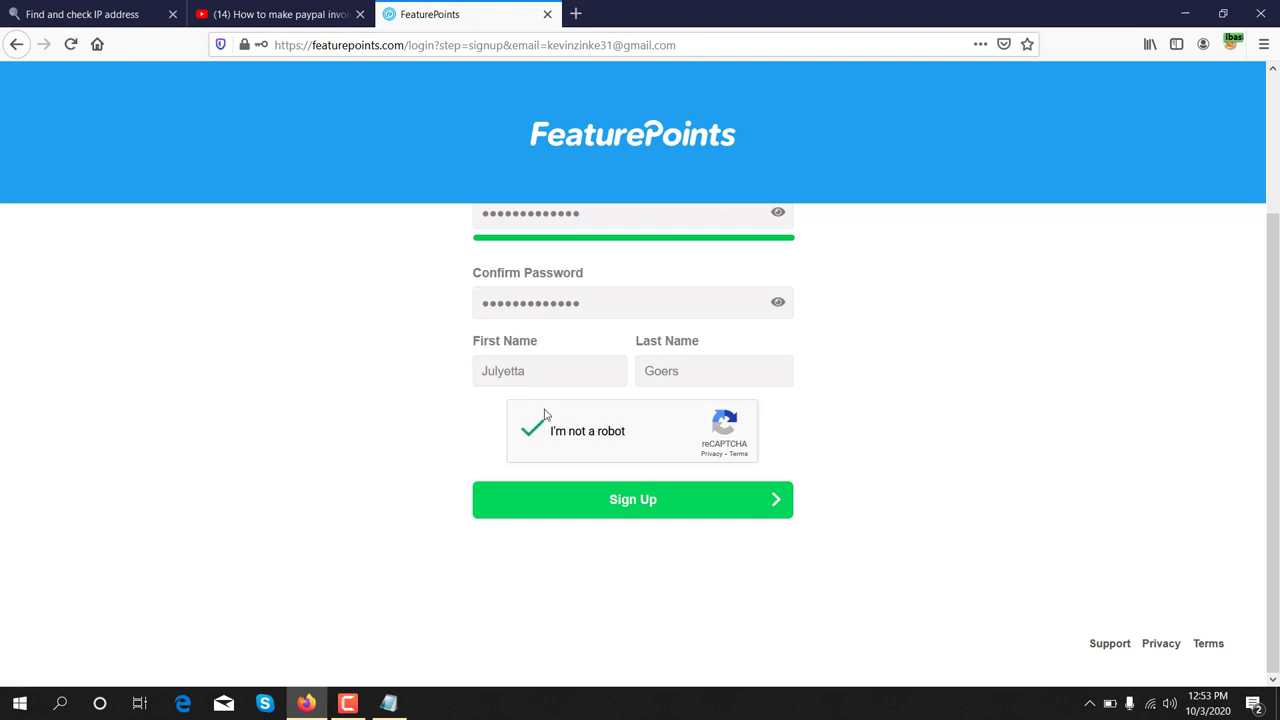
{"action": "left_click", "coordinate": [632, 503]}
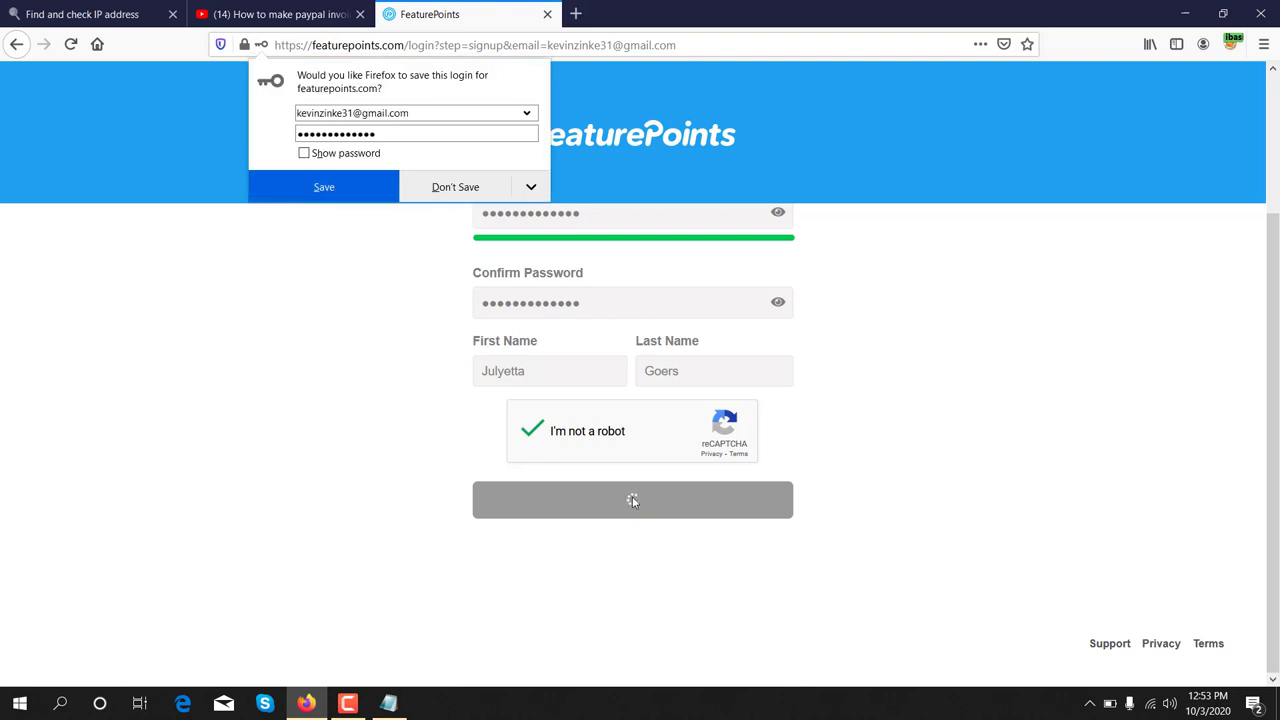
- Save the new login in Firefox, then scroll through and agree to the privacy policy and terms
{"action": "left_click", "coordinate": [323, 188]}
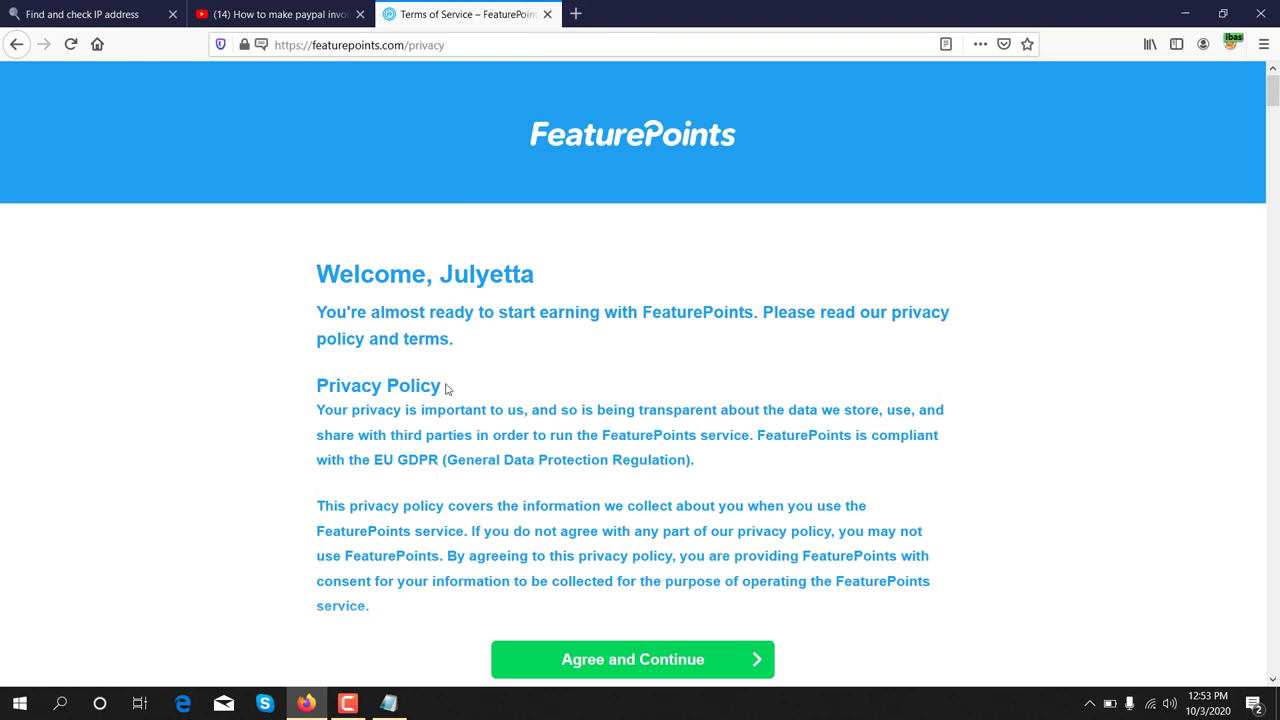
{"action": "scroll", "coordinate": [445, 394], "scroll_direction": "down", "scroll_amount": 6}
{"action": "scroll", "coordinate": [447, 397], "scroll_direction": "down", "scroll_amount": 15}
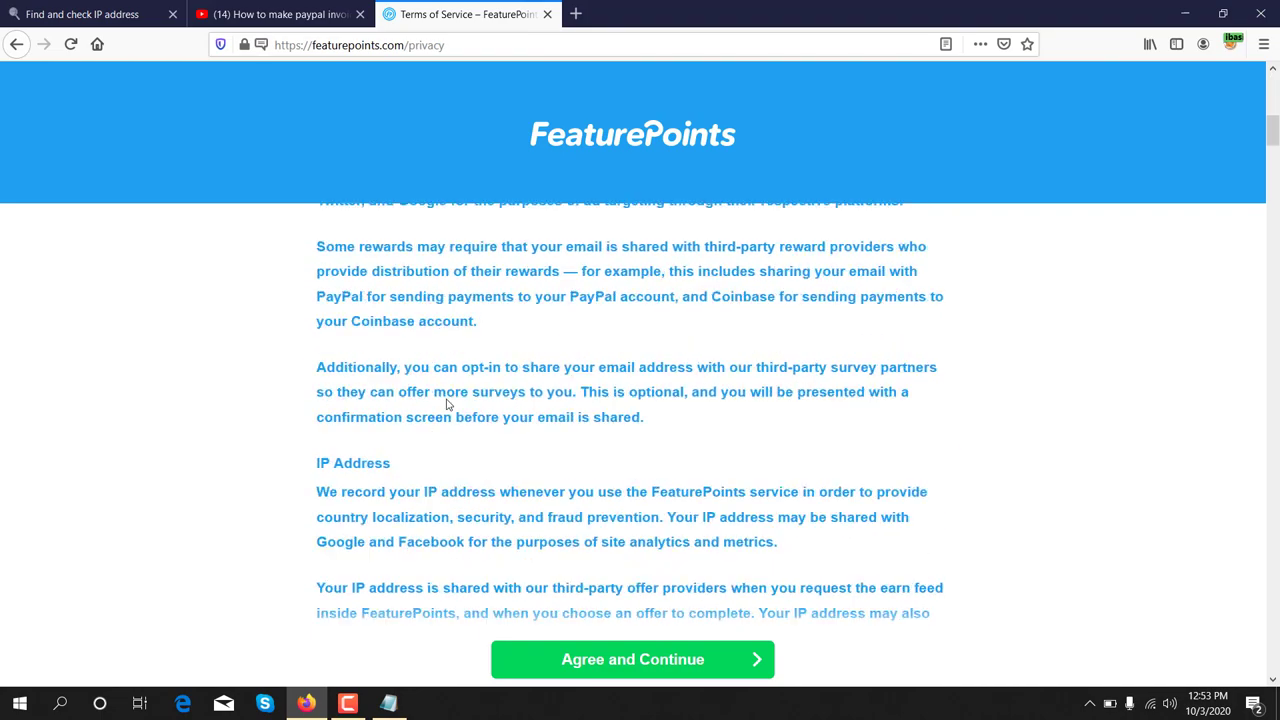
{"action": "scroll", "coordinate": [449, 410], "scroll_direction": "down", "scroll_amount": 10}
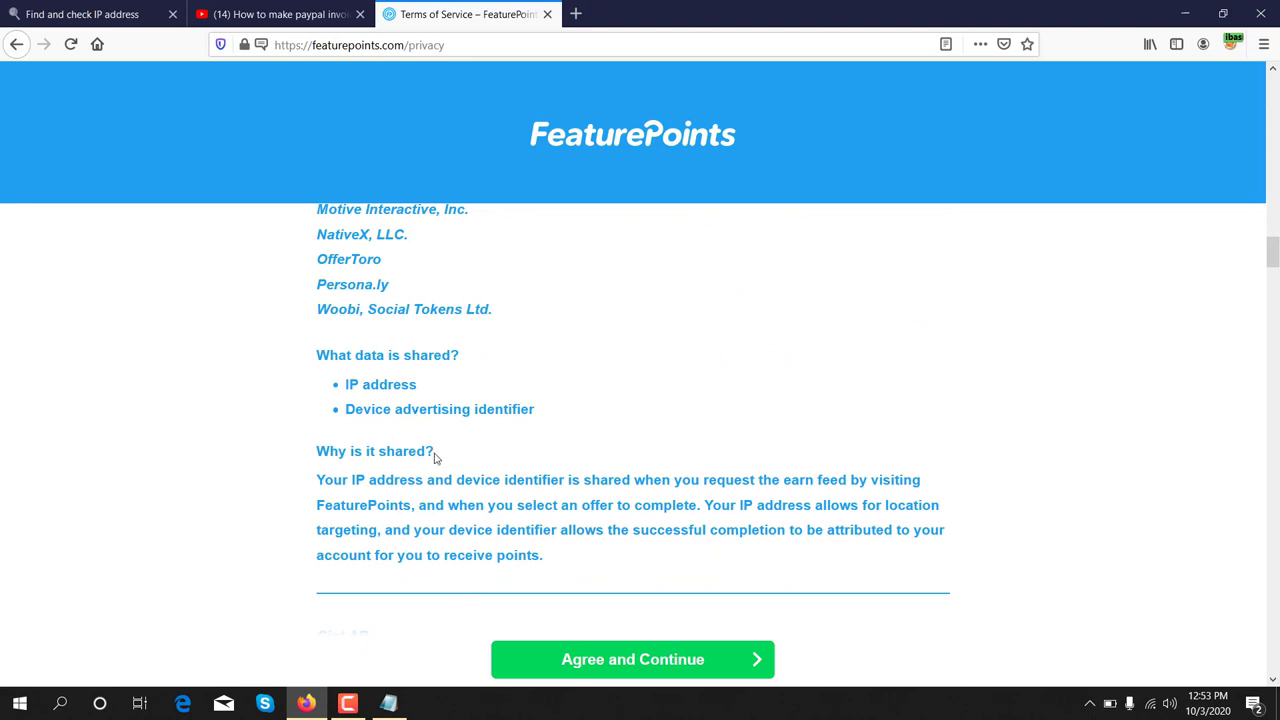
{"action": "left_click", "coordinate": [688, 668]}
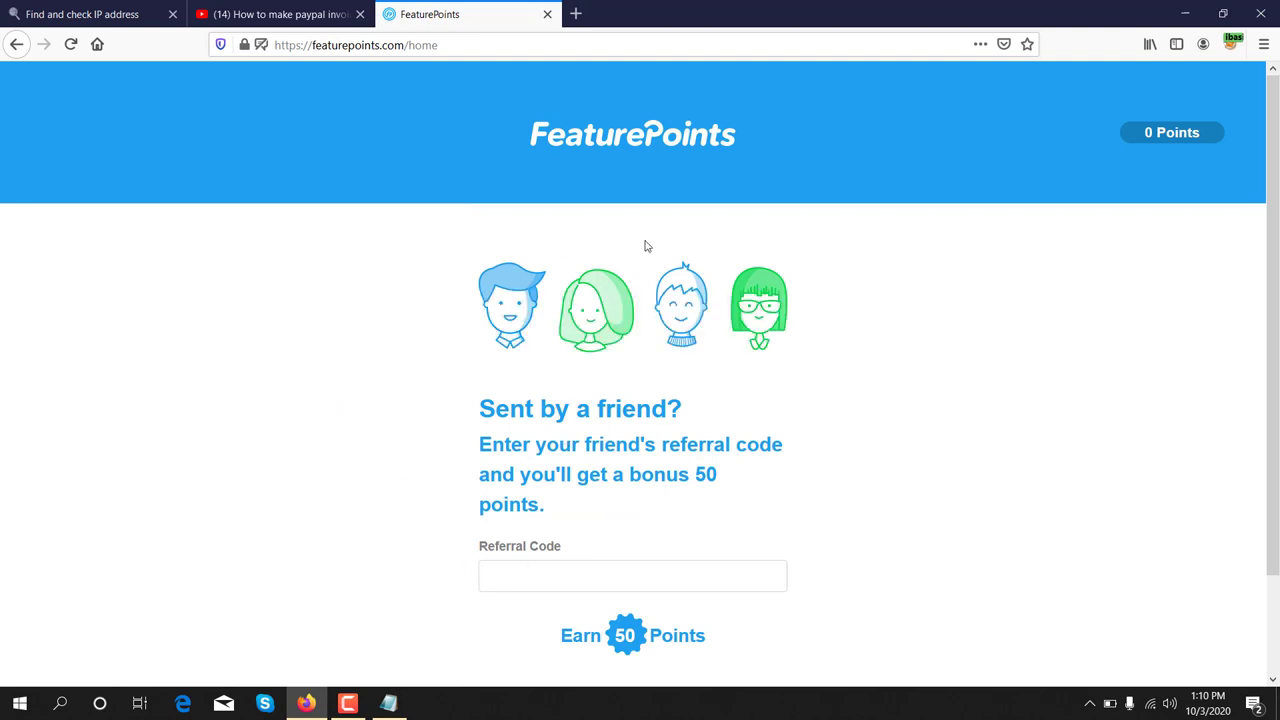
- Enter the friend's referral code in the Referral Code field and continue to claim 50 points
{"action": "left_click", "coordinate": [535, 577]}
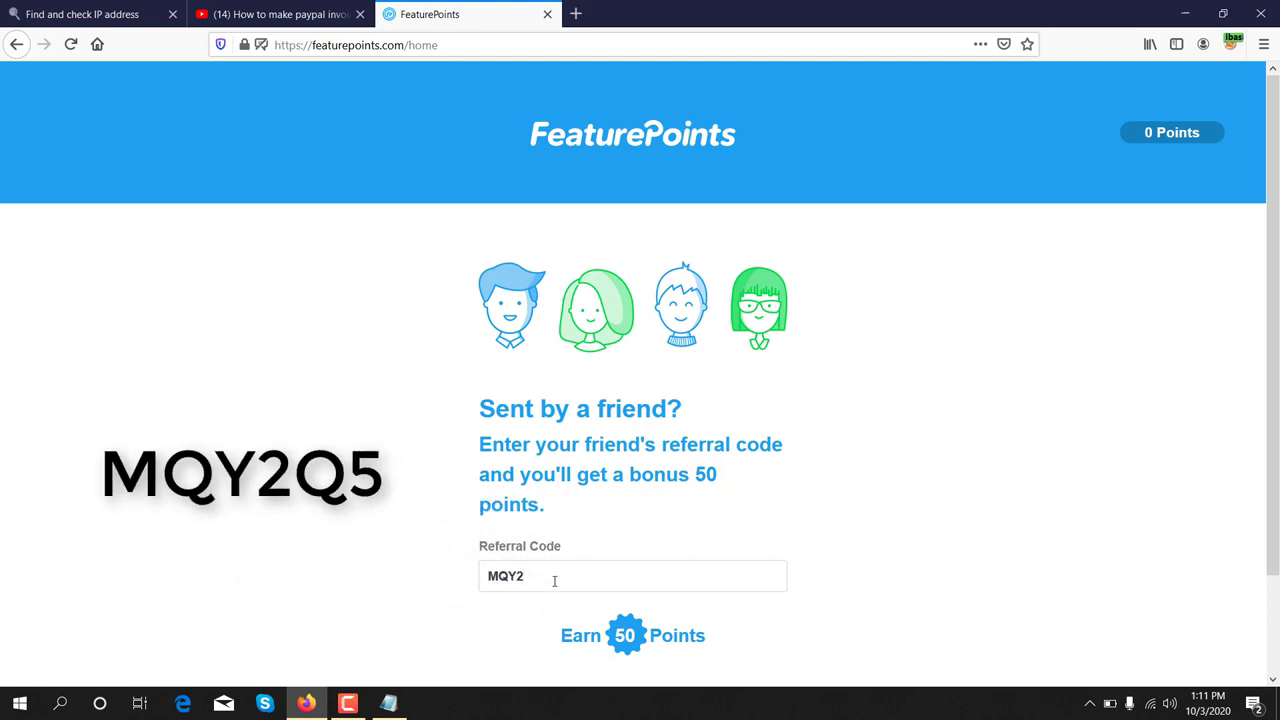
{"action": "scroll", "coordinate": [645, 485], "scroll_direction": "down", "scroll_amount": 2}
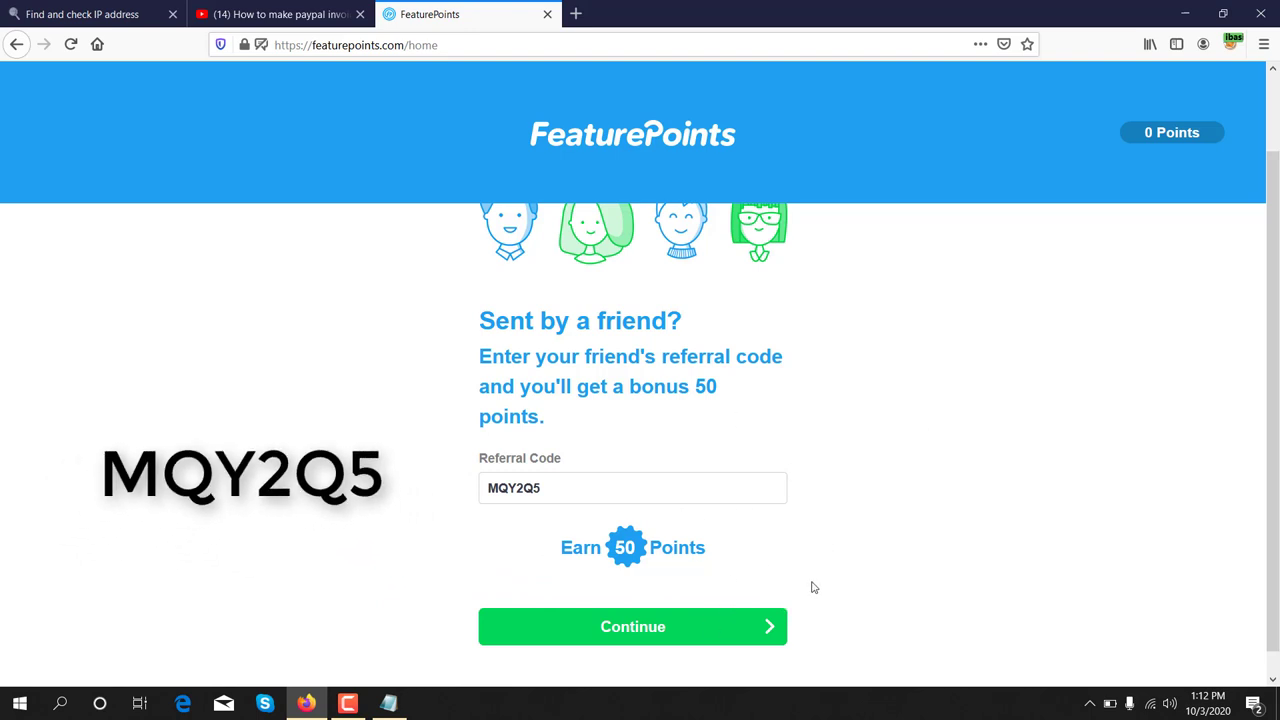
{"action": "left_click", "coordinate": [727, 631]}
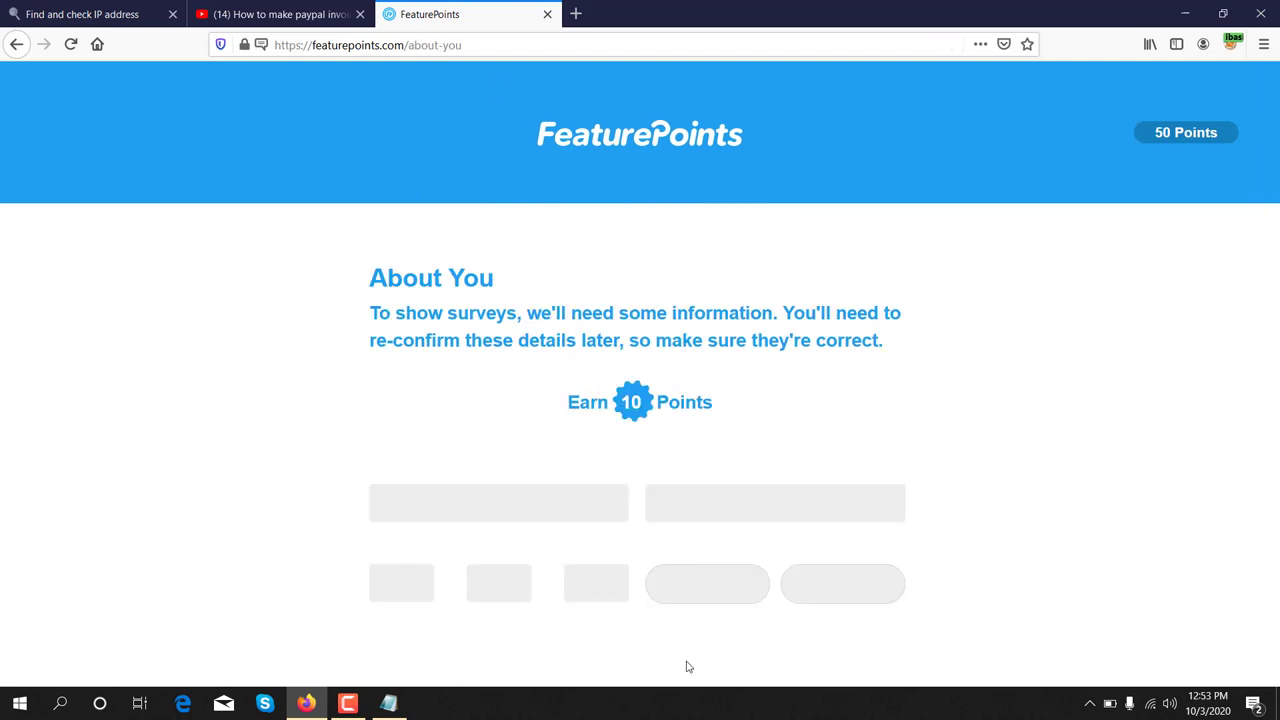
- Keep United States as the country and paste the zip code copied from the notes file
{"action": "scroll", "coordinate": [688, 668], "scroll_direction": "down", "scroll_amount": 1}
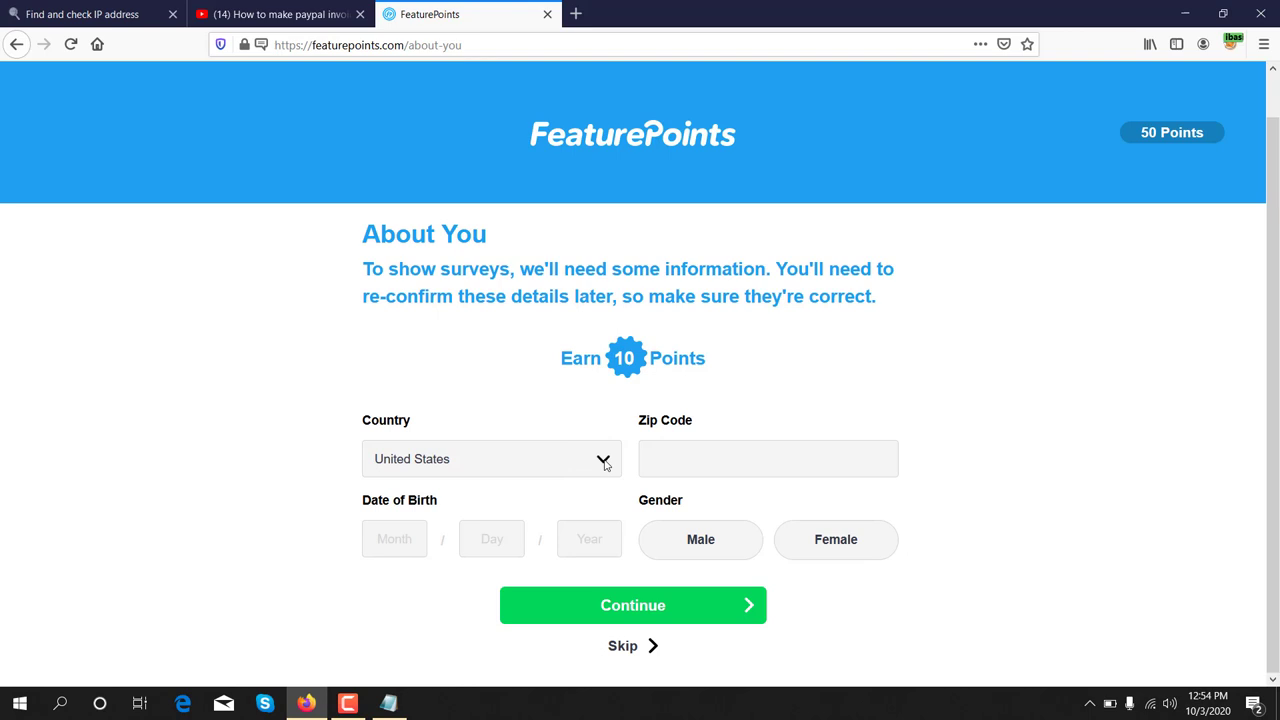
{"action": "left_click", "coordinate": [604, 463]}
{"action": "left_click", "coordinate": [469, 409]}
{"action": "left_click", "coordinate": [388, 703]}
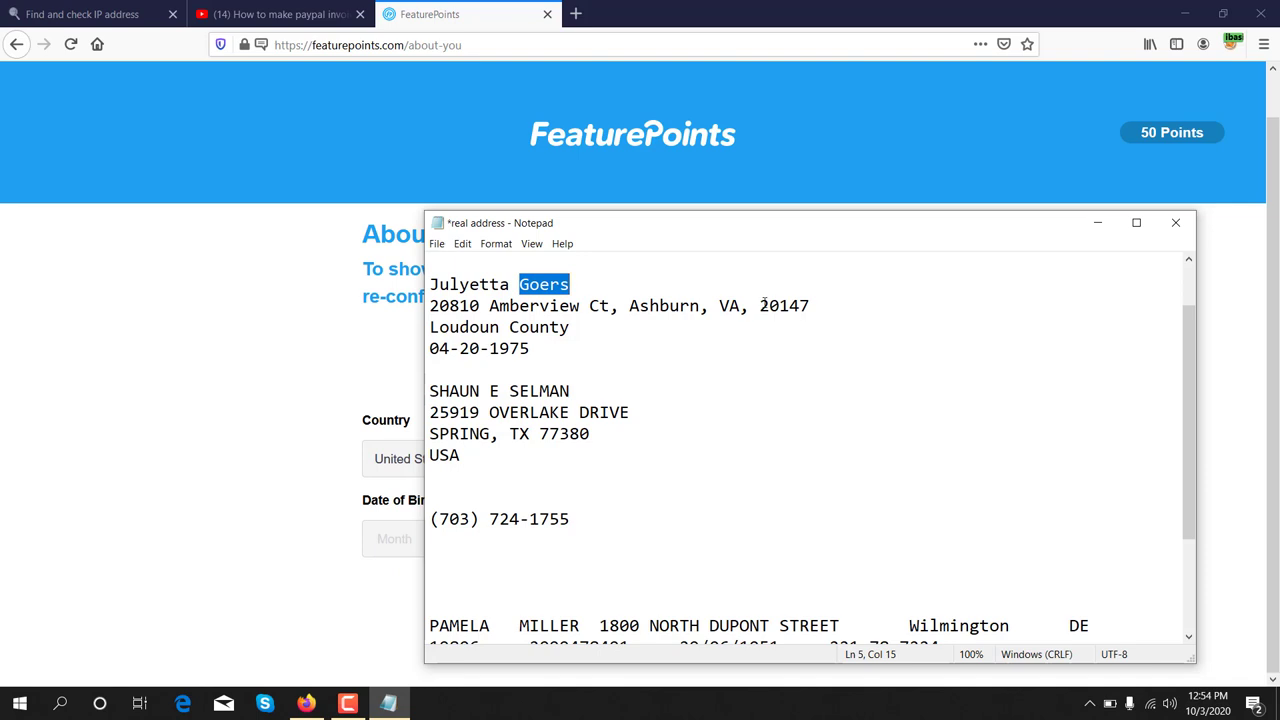
{"action": "left_click_drag", "start_coordinate": [762, 305], "coordinate": [810, 309]}
{"action": "right_click", "coordinate": [803, 312]}
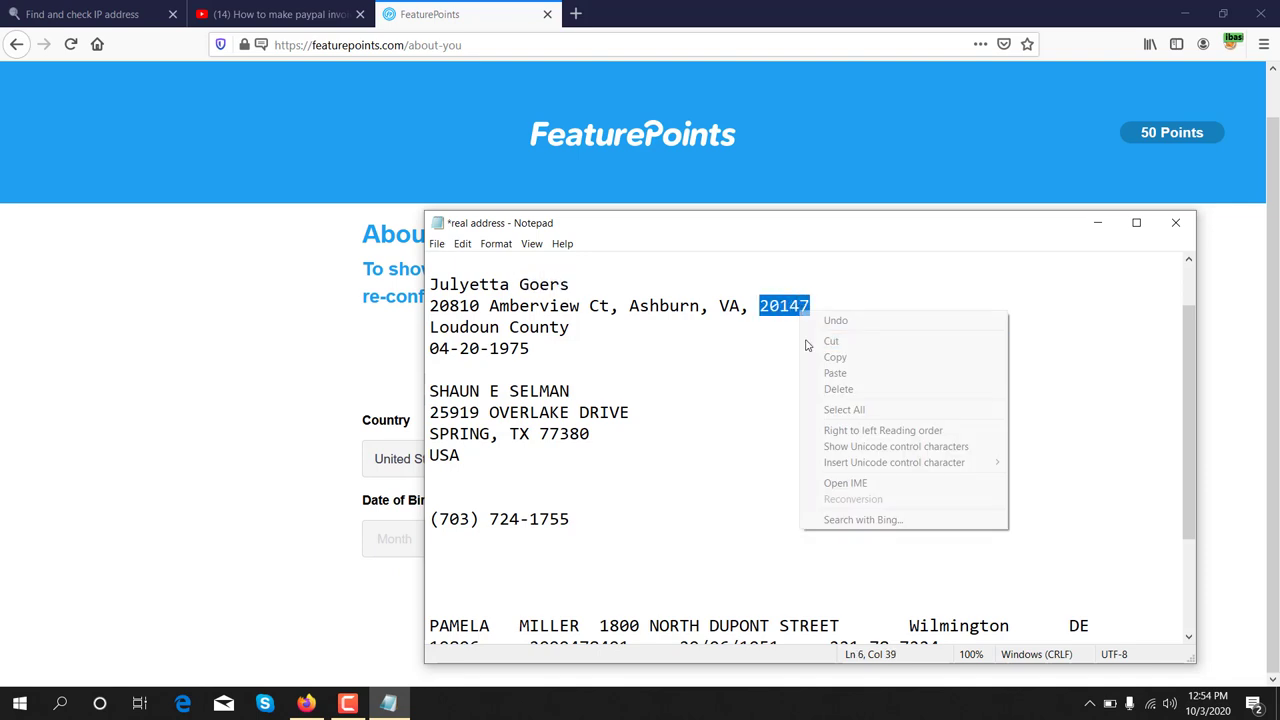
{"action": "left_click", "coordinate": [835, 357]}
{"action": "left_click", "coordinate": [266, 331]}
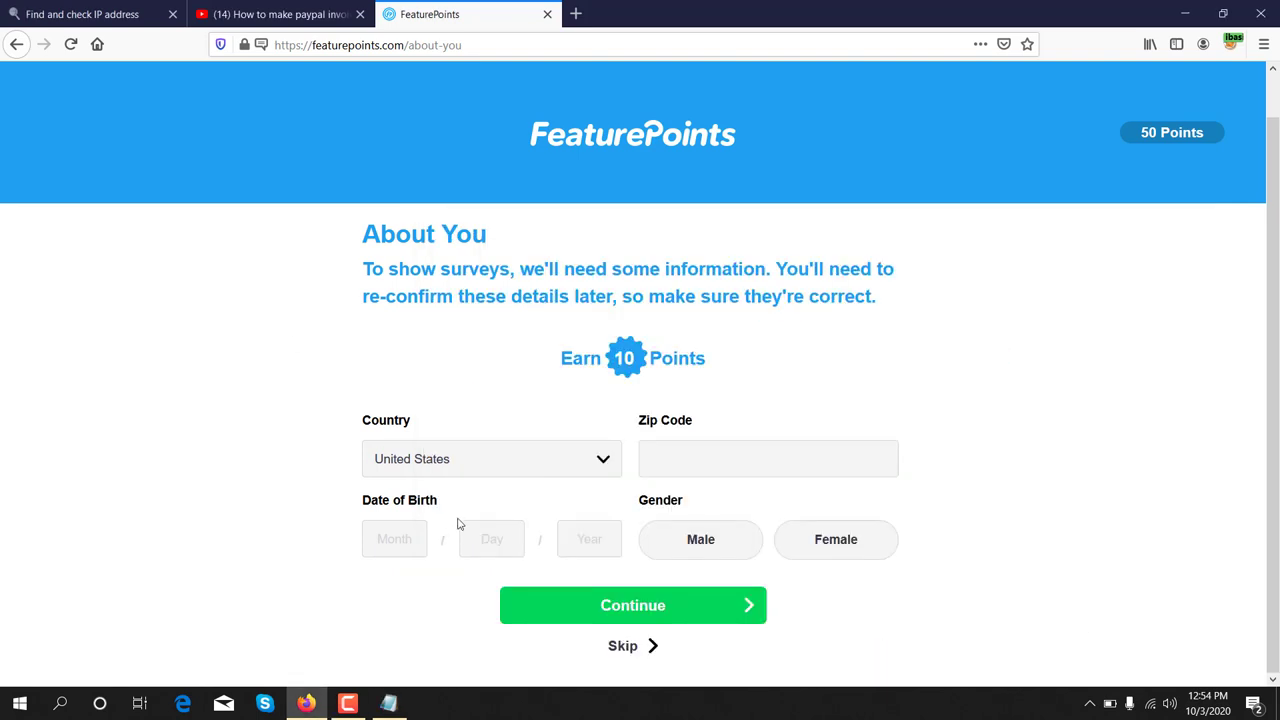
{"action": "left_click", "coordinate": [657, 459]}
{"action": "key", "text": "ctrl+v"}
- Enter the birth month, day and year in the Date of Birth fields
{"action": "left_click", "coordinate": [392, 542]}
{"action": "type", "text": "04"}
{"action": "type", "text": "20"}
{"action": "left_click", "coordinate": [580, 541]}
{"action": "type", "text": "1980"}
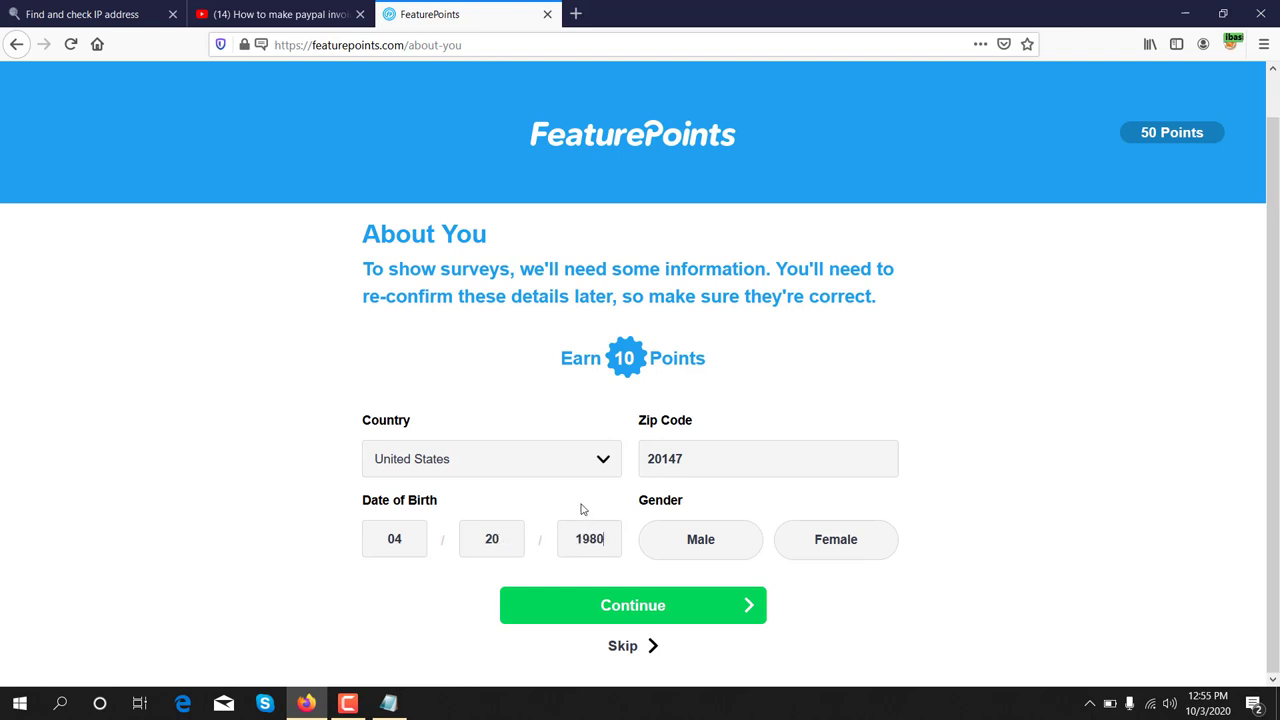